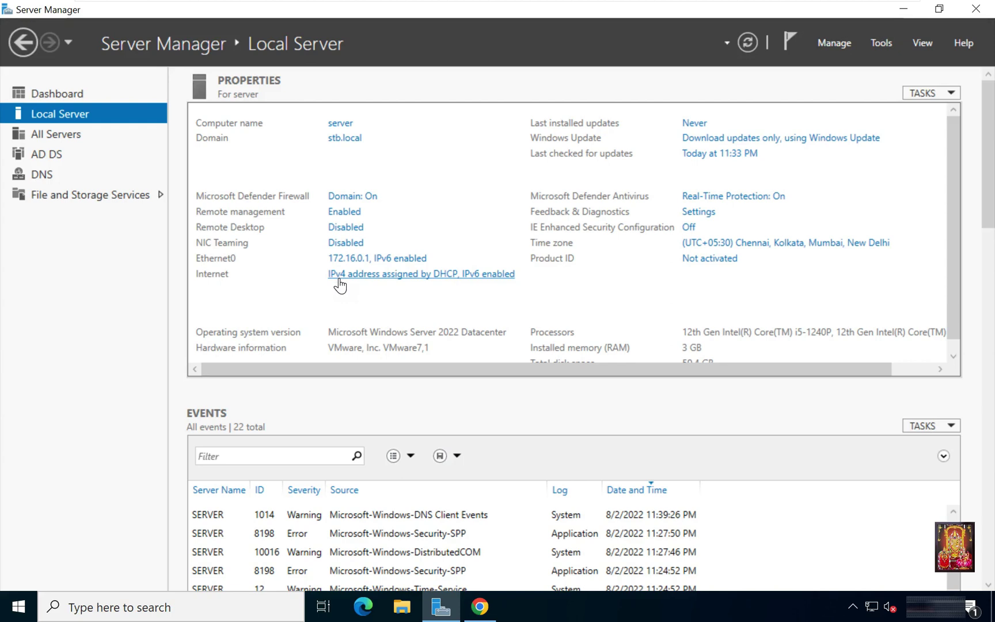
# On the Windows 11 client, load google.com in Chrome, which fails with a DNS error.
pyautogui.click(278, 285)
pyautogui.moveTo(711, 15)
pyautogui.click(782, 14)
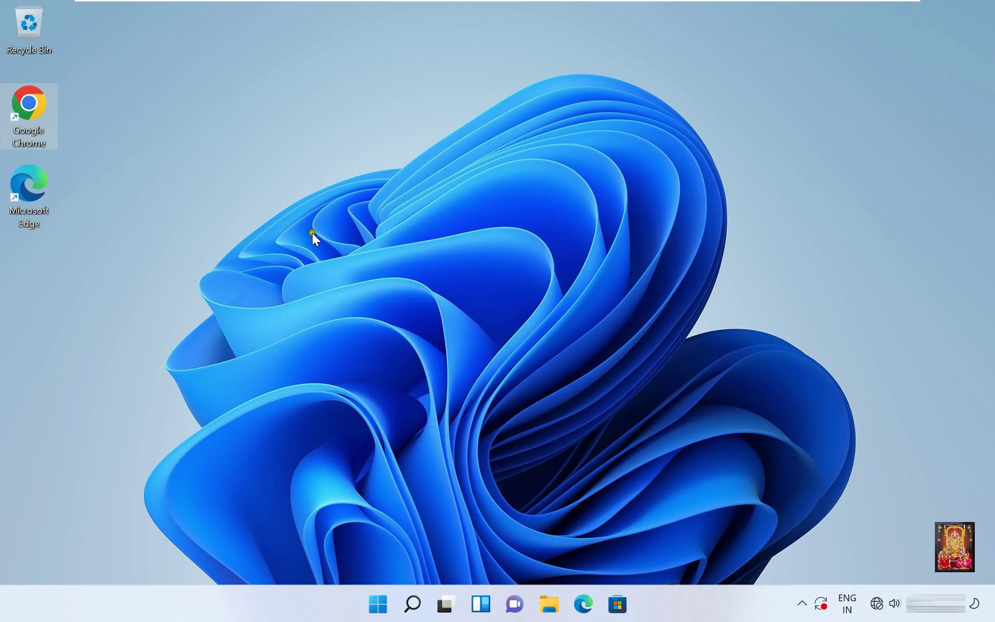
pyautogui.doubleClick(39, 111)
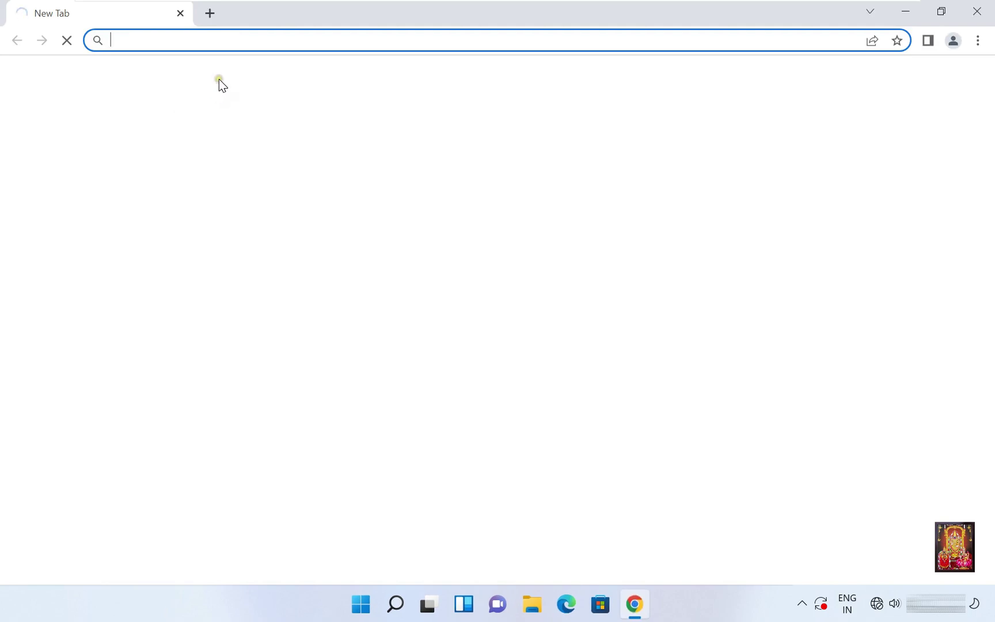
pyautogui.write('googl')
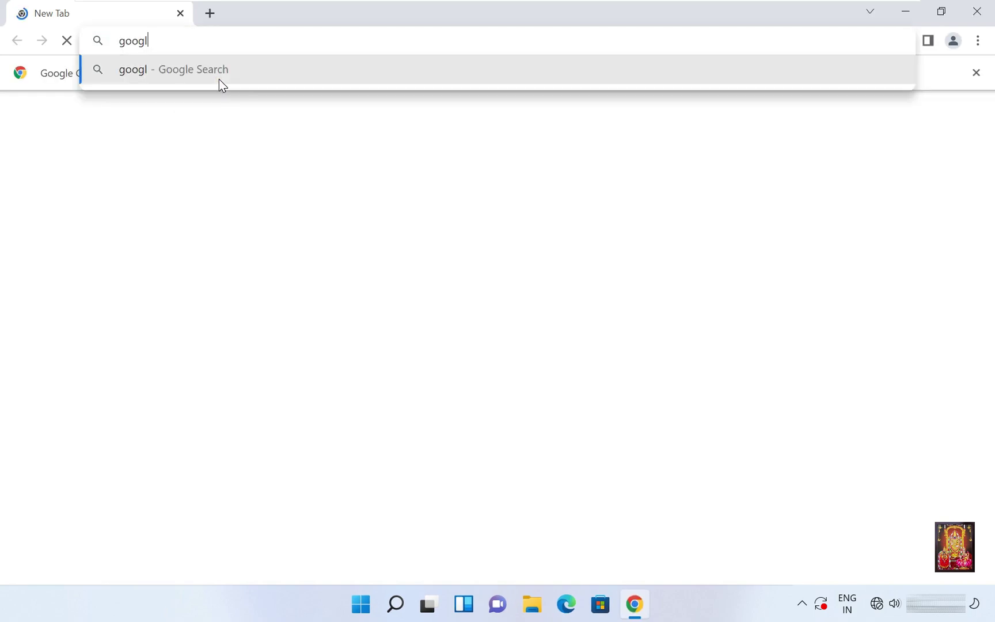
pyautogui.write('e.com')
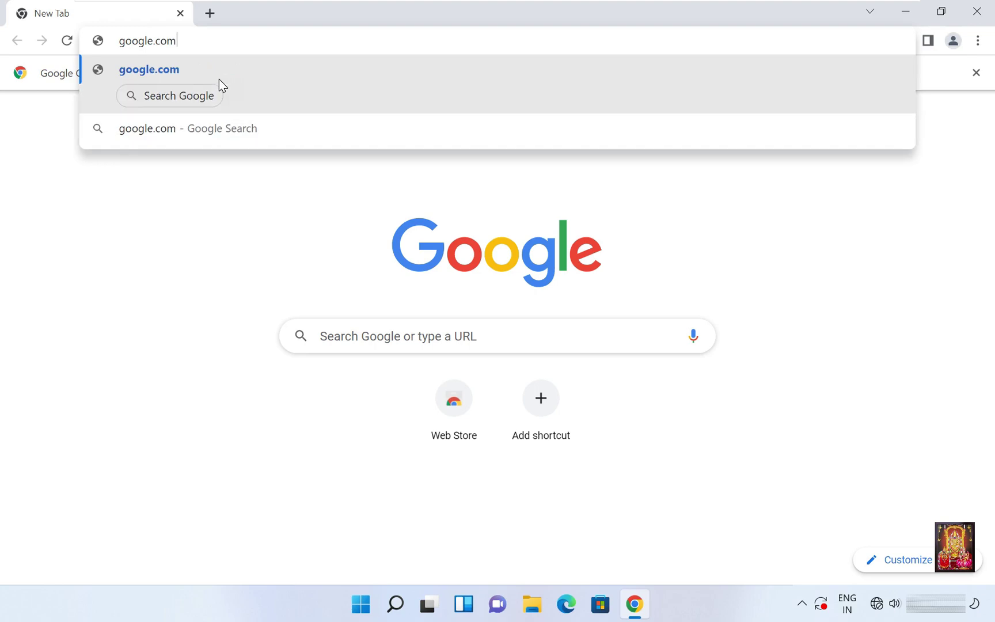
pyautogui.press('Return')
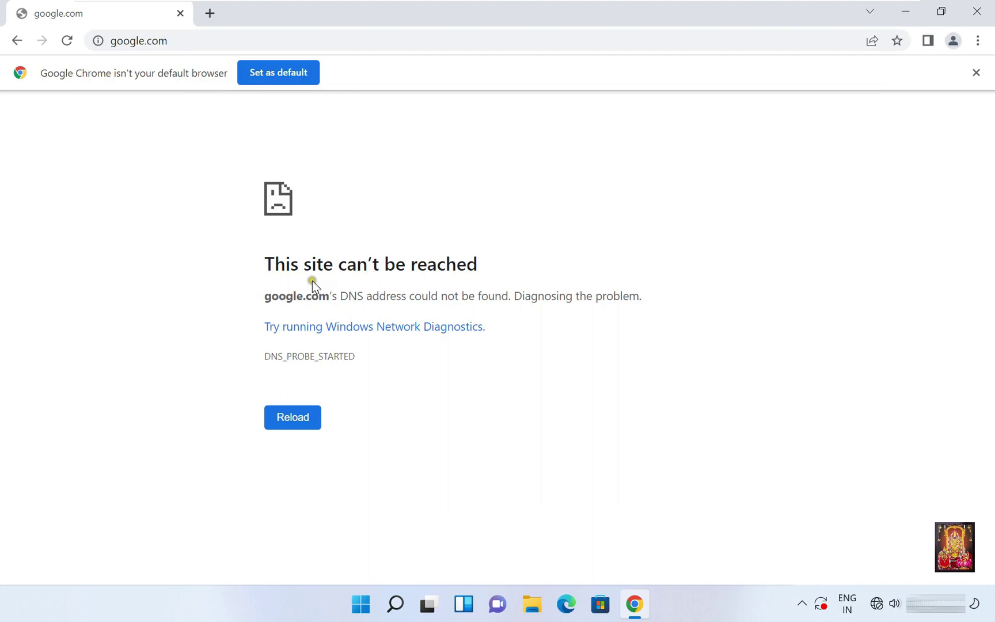
pyautogui.press('super+r')
# Run ipconfig in Command Prompt, showing 172.16.0.21 with no default gateway, then close it.
pyautogui.write('cmd')
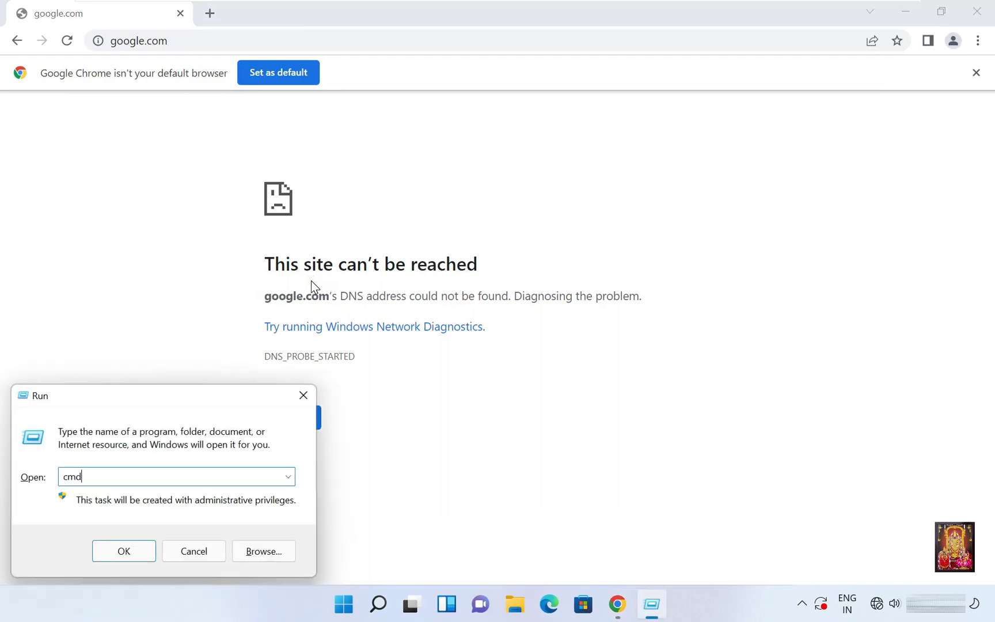
pyautogui.press('Return')
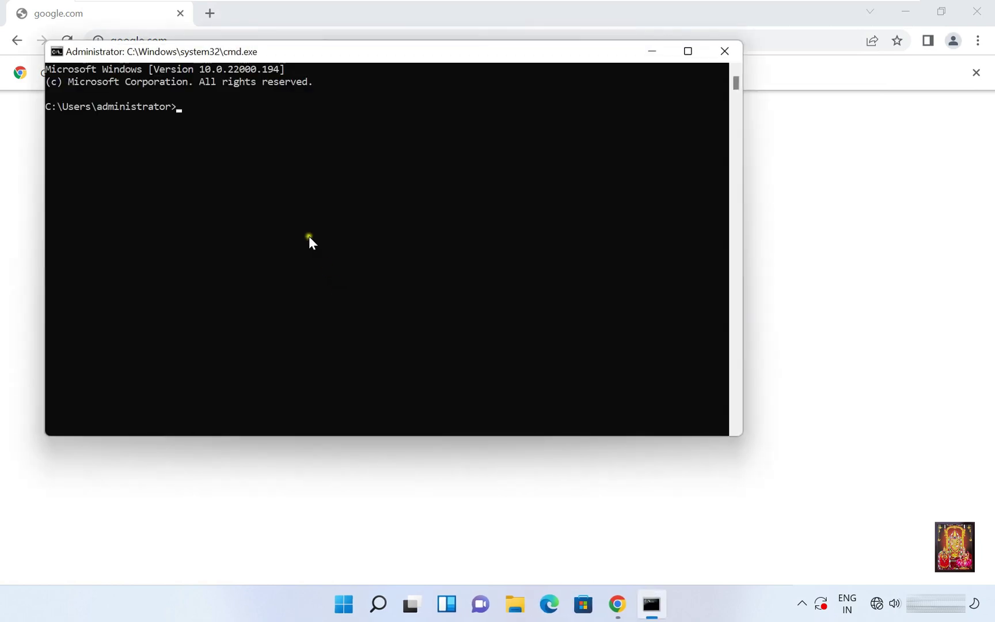
pyautogui.moveTo(338, 55); pyautogui.dragTo(370, 117)
pyautogui.click(274, 181)
pyautogui.write('ipconfig')
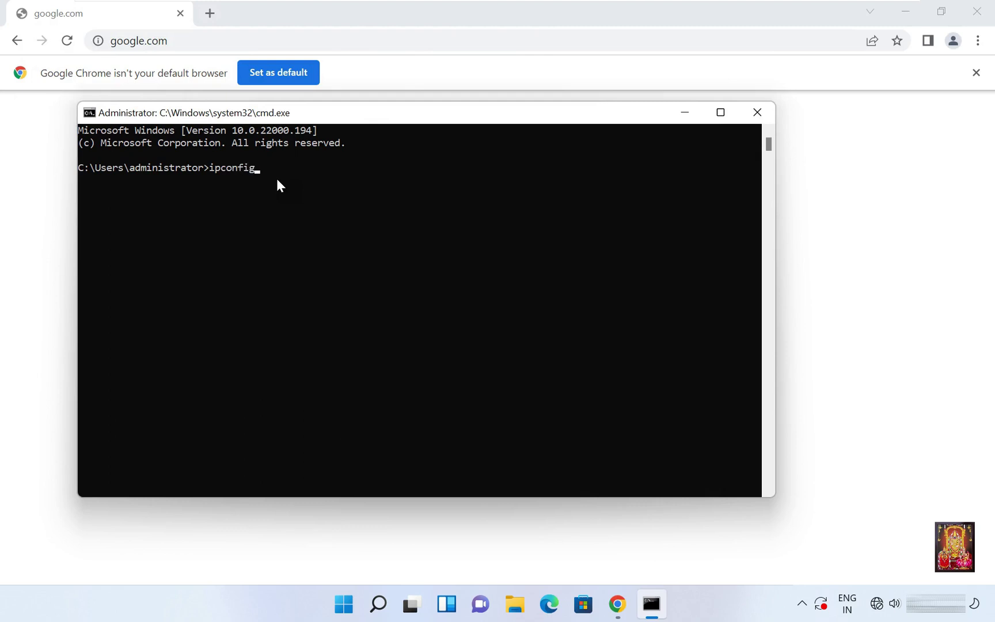
pyautogui.press('Return')
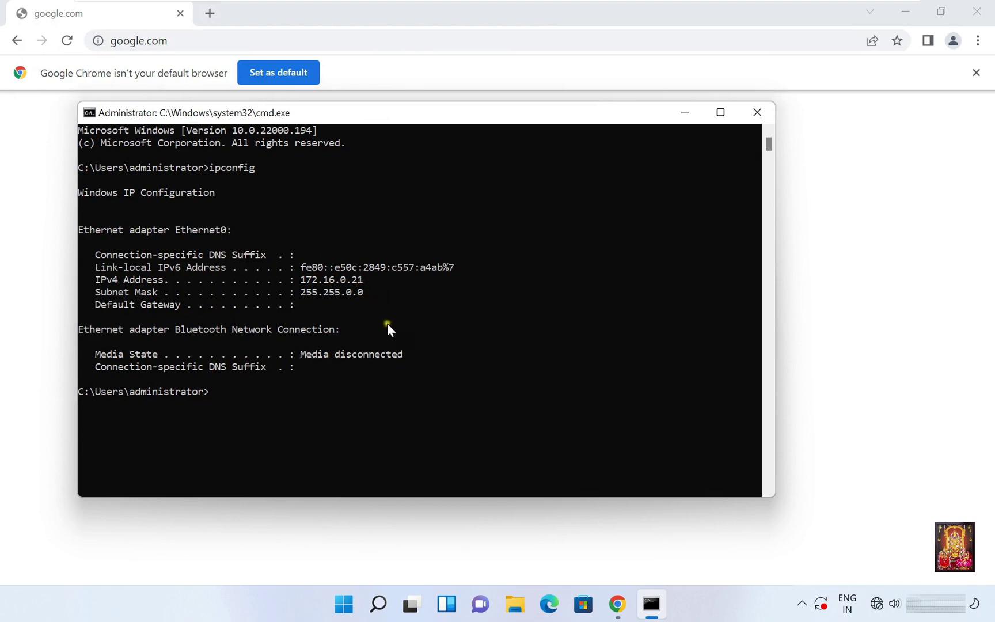
pyautogui.click(757, 113)
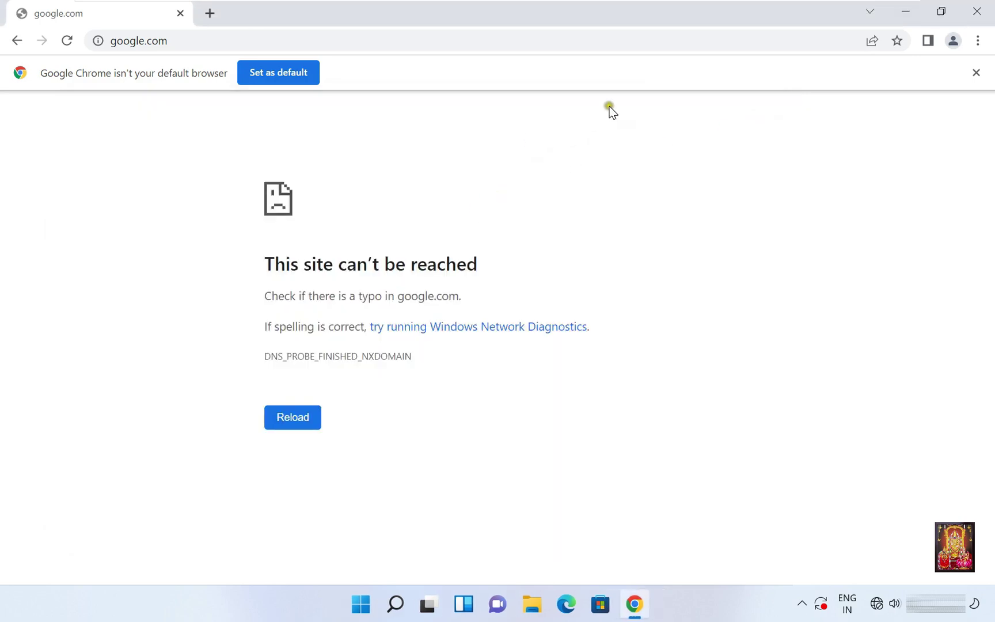
# Return to the Server 2022 DC machine, leaving Chrome's DNS_PROBE_FINISHED_NXDOMAIN error on the client.
pyautogui.moveTo(635, 6)
pyautogui.click(670, 13)
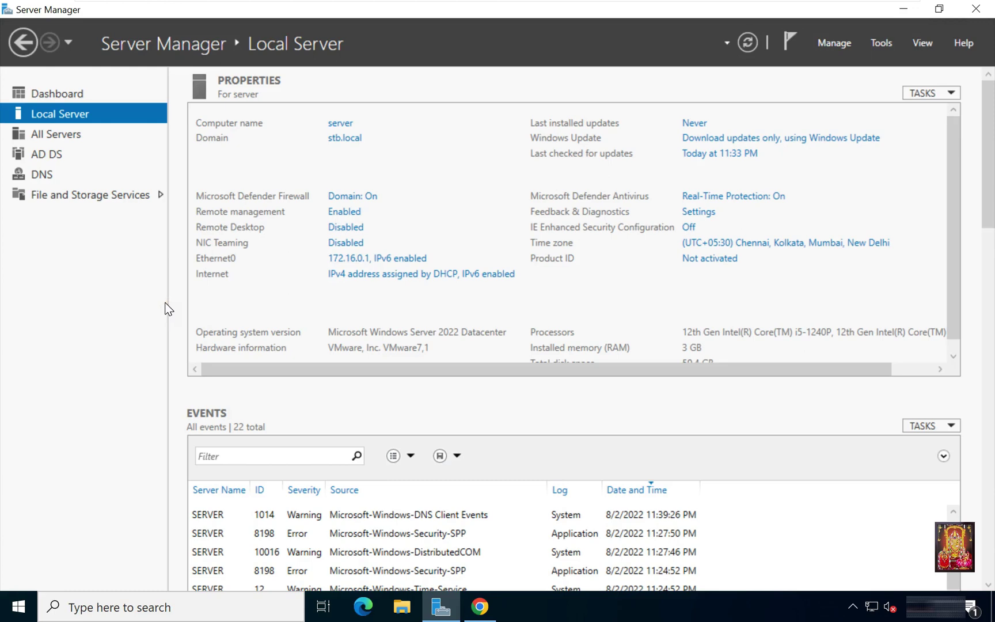
pyautogui.click(163, 301)
# Start a role-based Add Roles and Features installation targeting server.stb.local from the Dashboard.
pyautogui.click(70, 93)
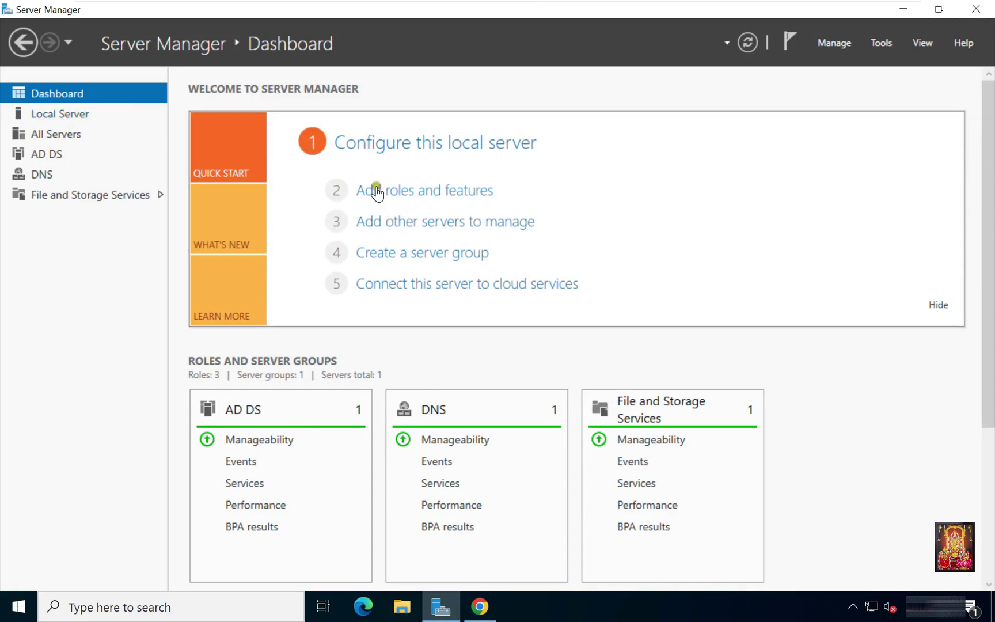
pyautogui.click(480, 196)
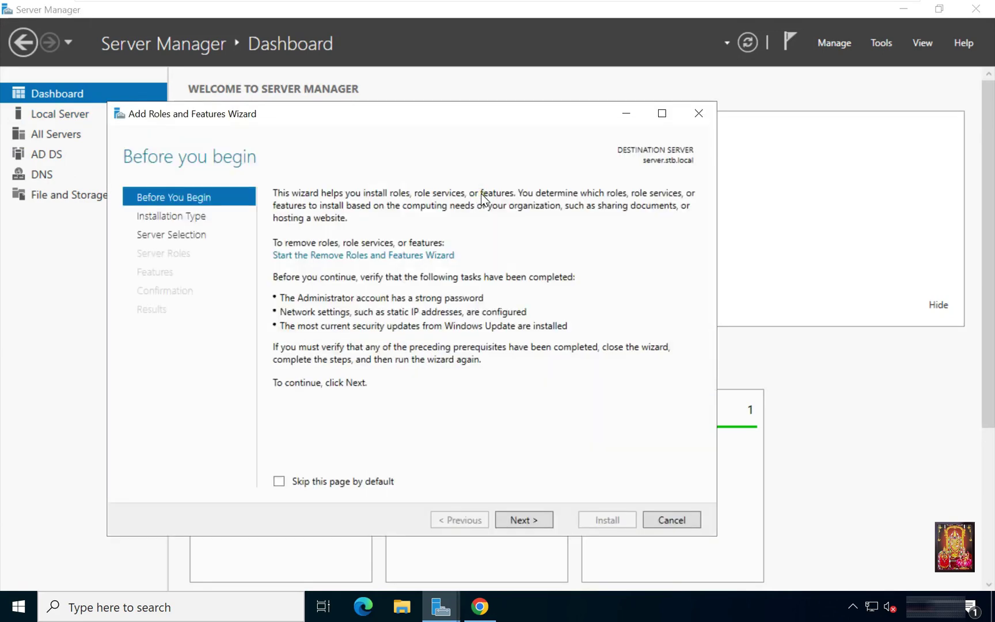
pyautogui.click(523, 520)
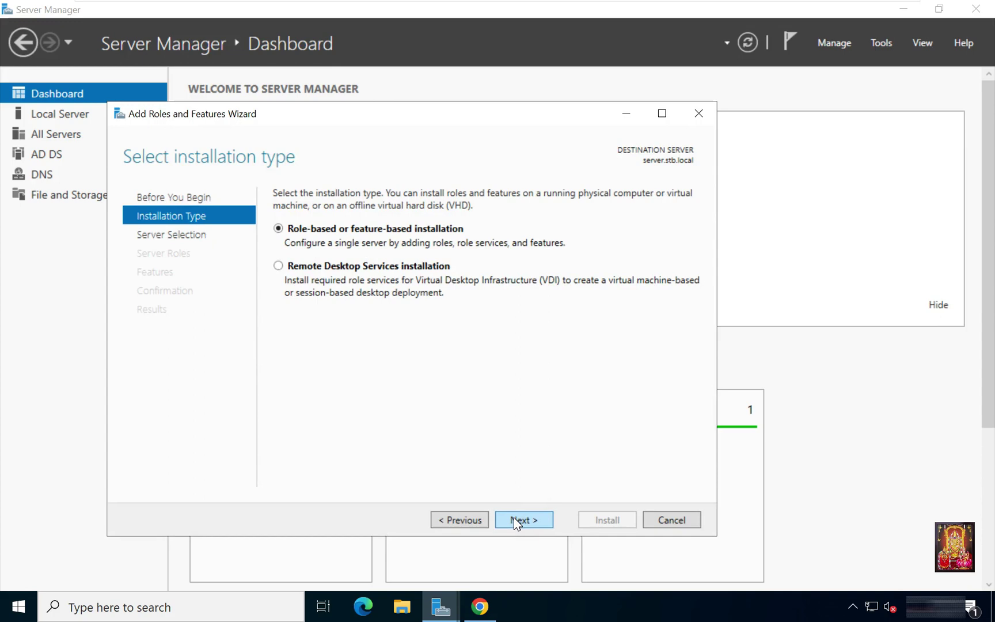
pyautogui.click(514, 517)
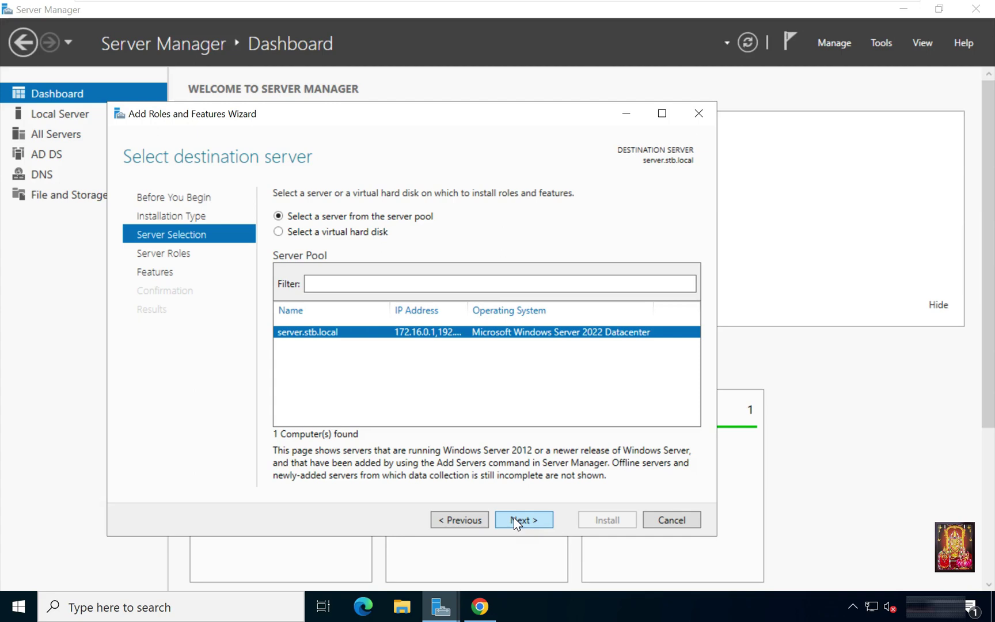
pyautogui.click(513, 517)
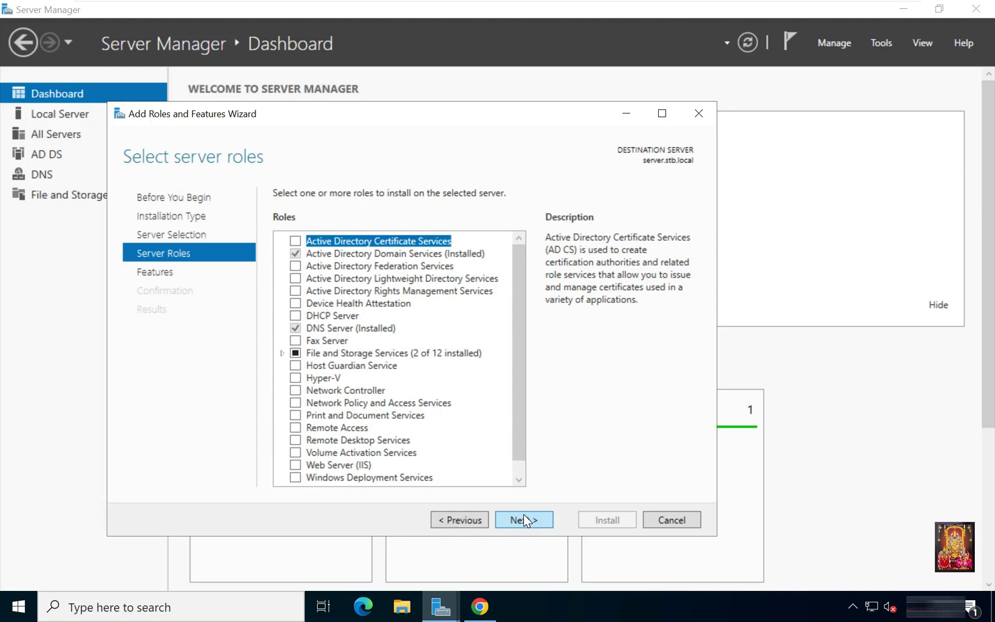
pyautogui.click(317, 429)
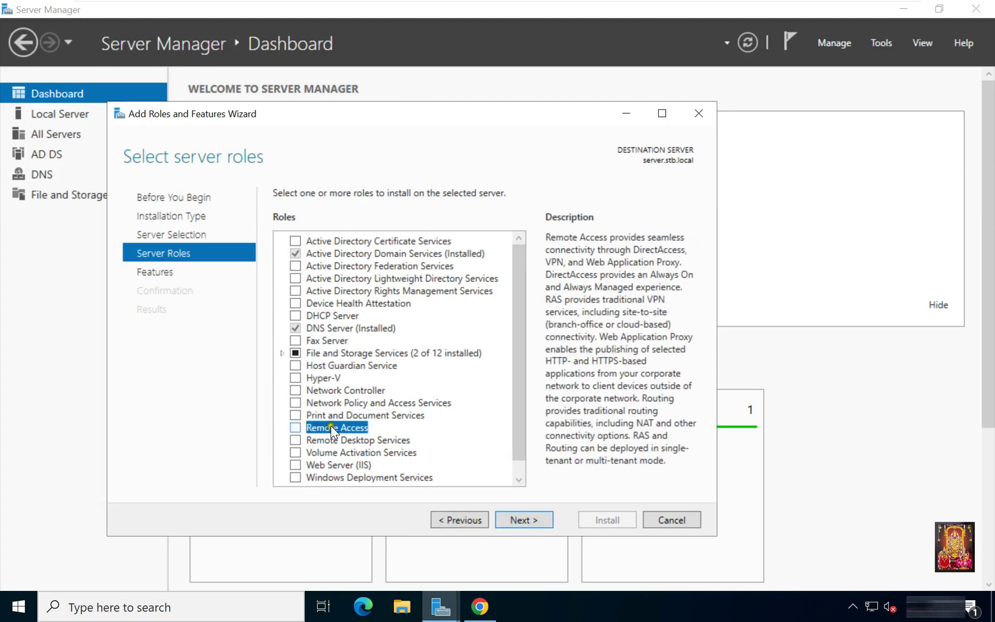
# Tick the Remote Access role and advance past Features to its role services page.
pyautogui.click(298, 430)
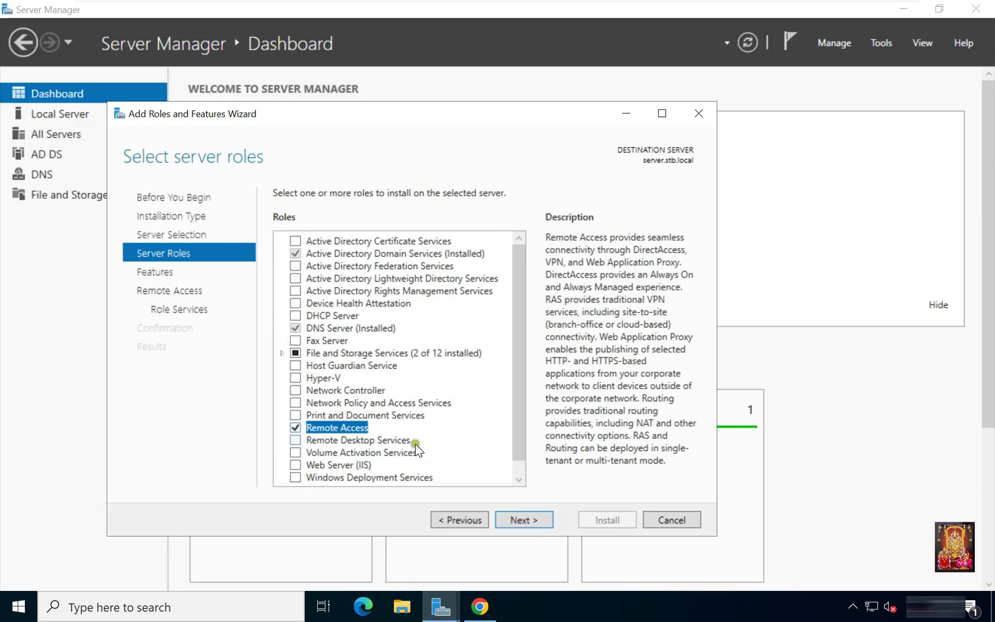
pyautogui.click(521, 520)
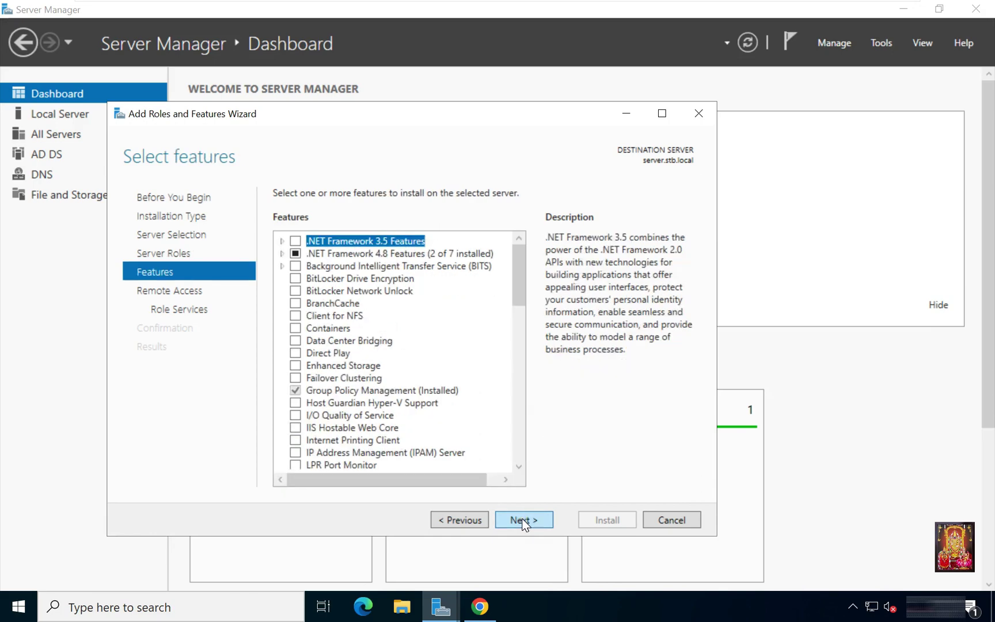
pyautogui.click(522, 520)
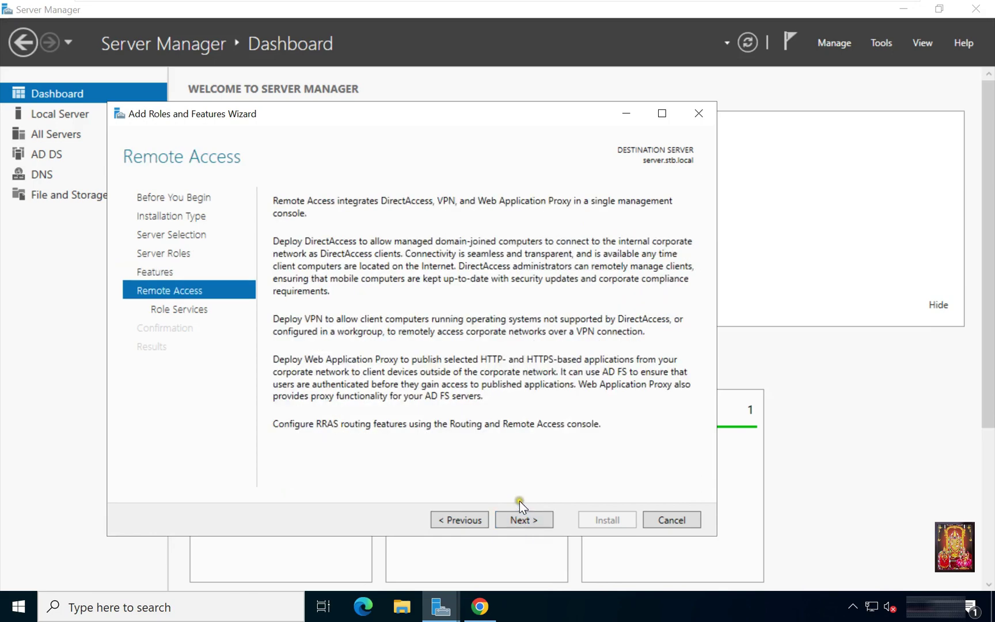
pyautogui.click(527, 521)
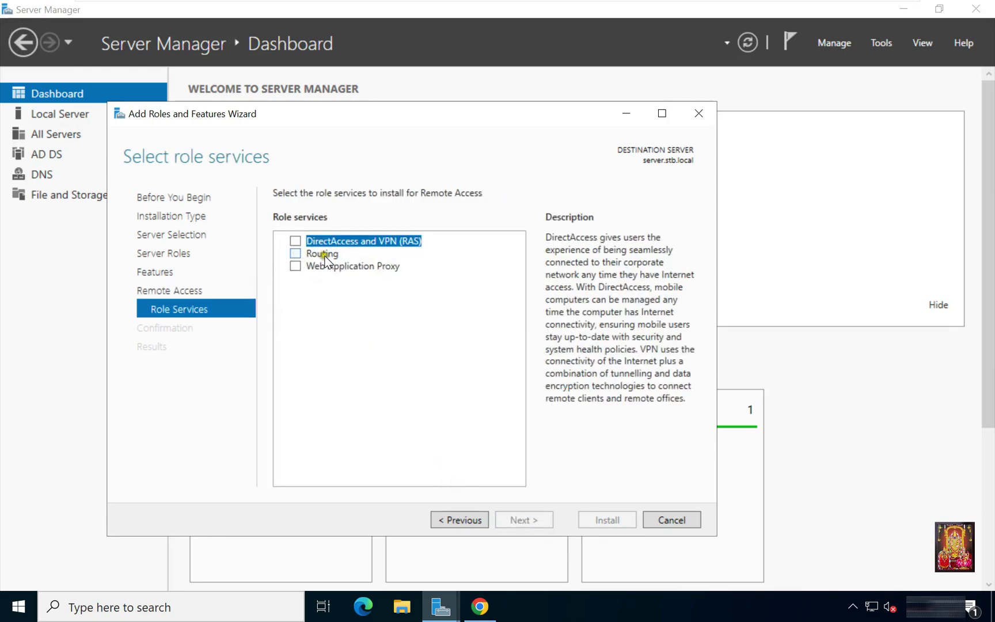
# Add the Routing role service with its required features, keeping the default IIS role services.
pyautogui.click(295, 255)
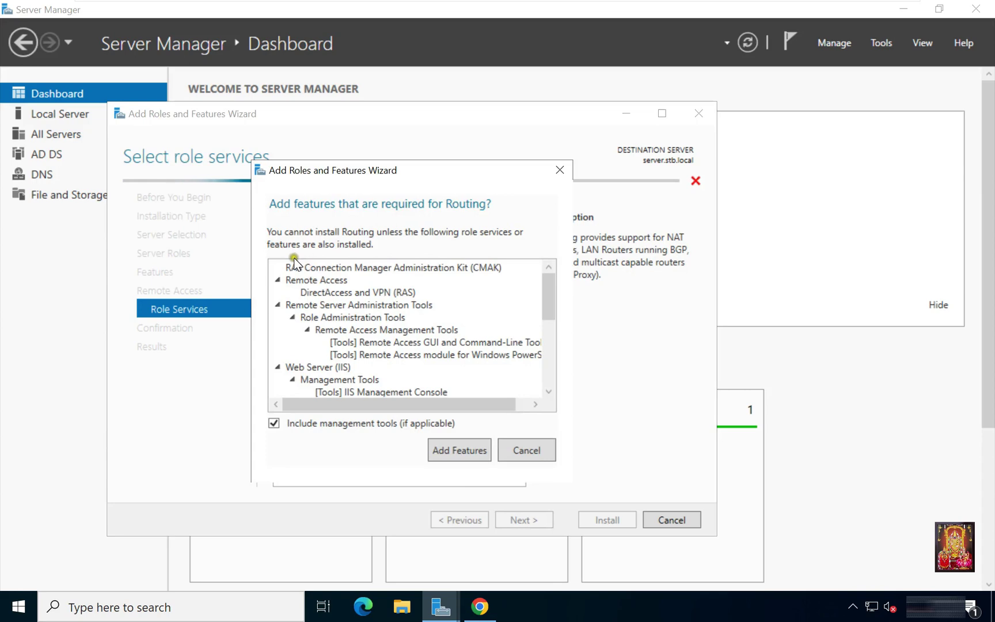
pyautogui.click(447, 450)
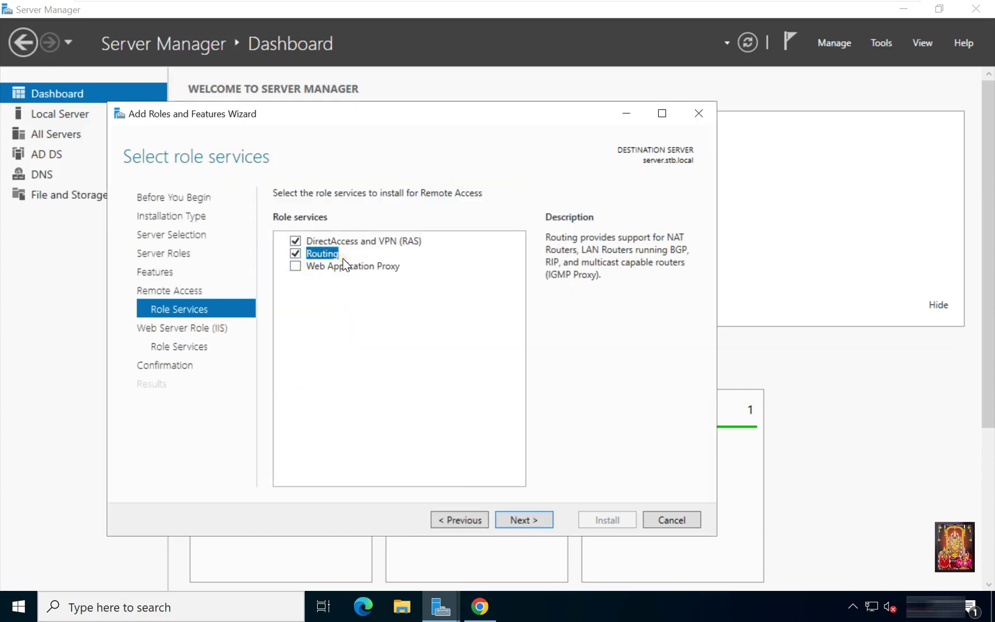
pyautogui.click(517, 520)
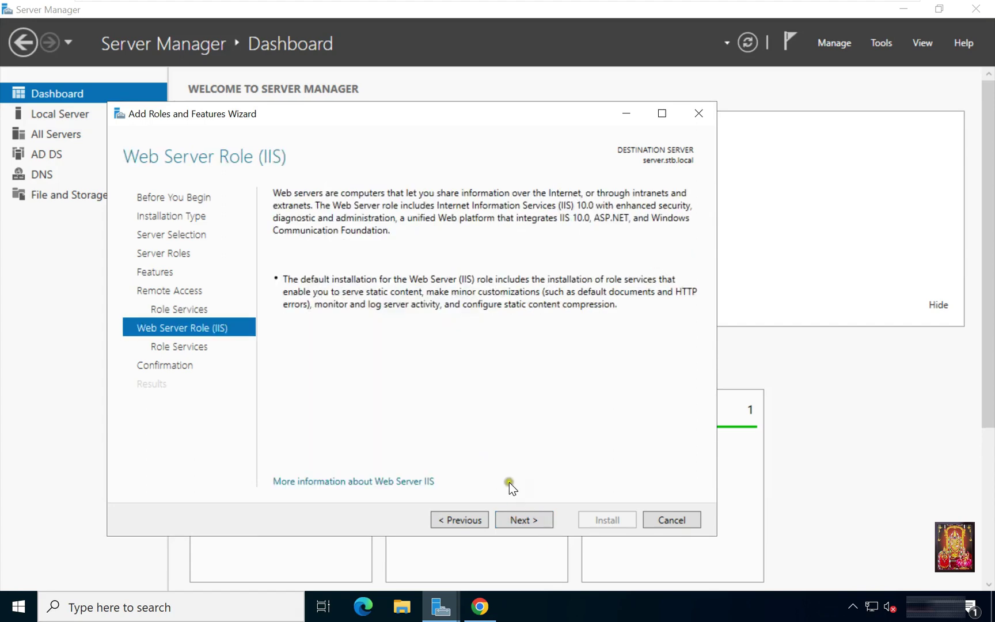
pyautogui.click(522, 520)
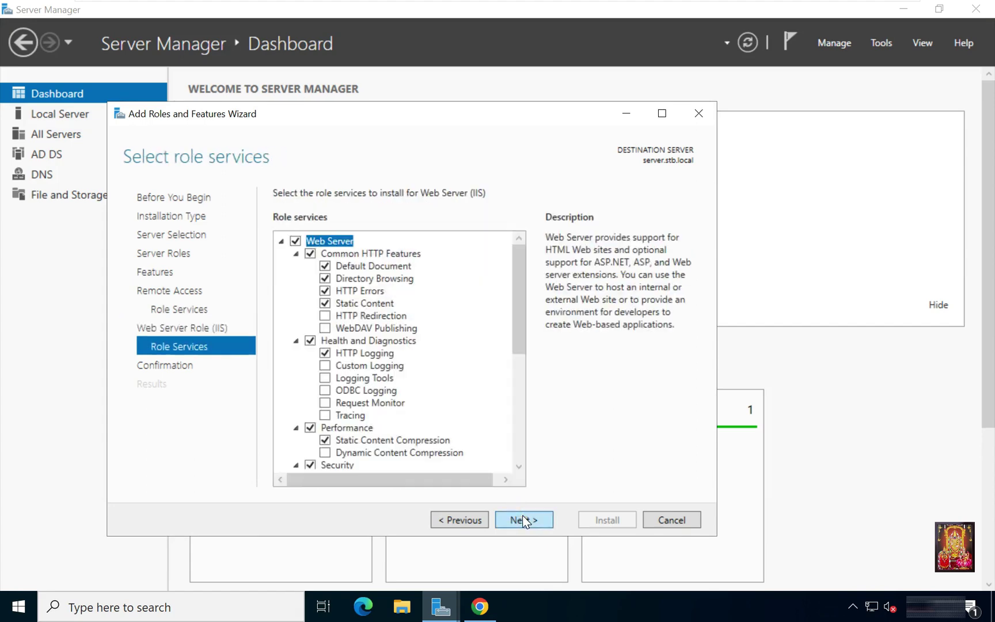
pyautogui.click(523, 518)
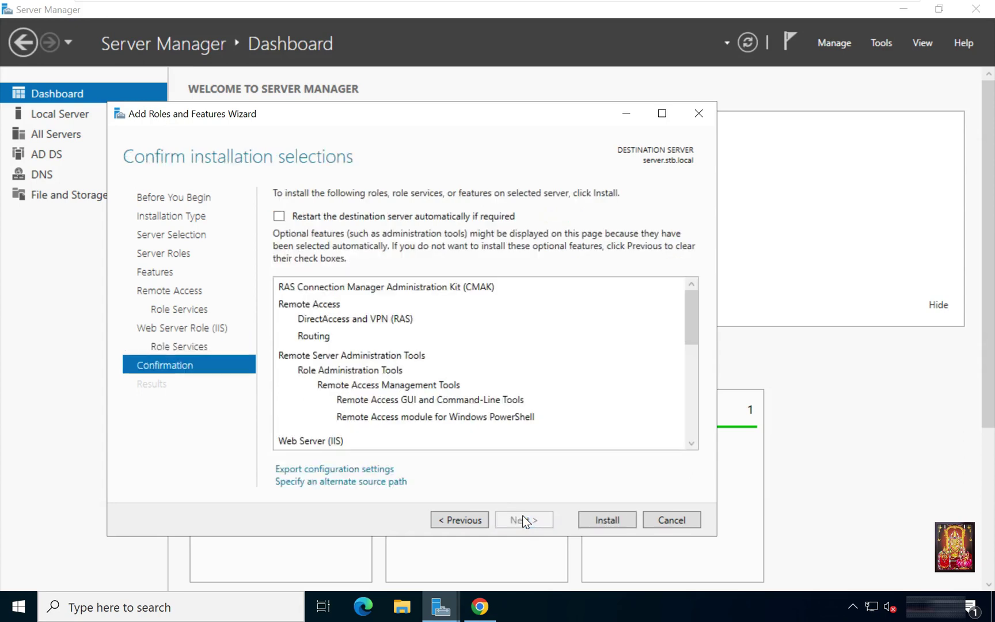
# Allow automatic restarts, install Remote Access with Routing, and close the wizard after success.
pyautogui.click(277, 216)
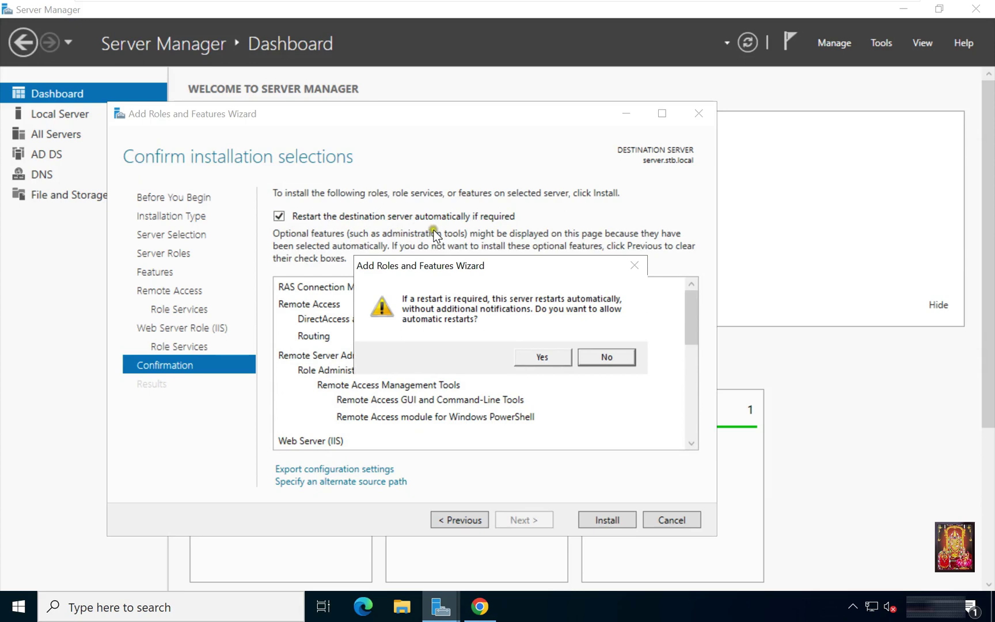
pyautogui.click(547, 355)
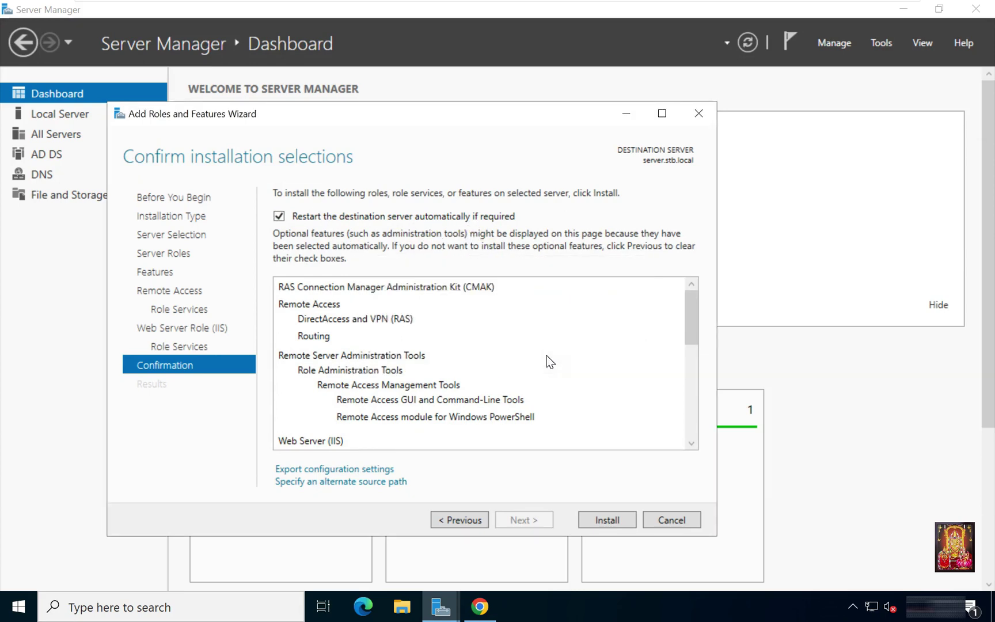
pyautogui.click(603, 519)
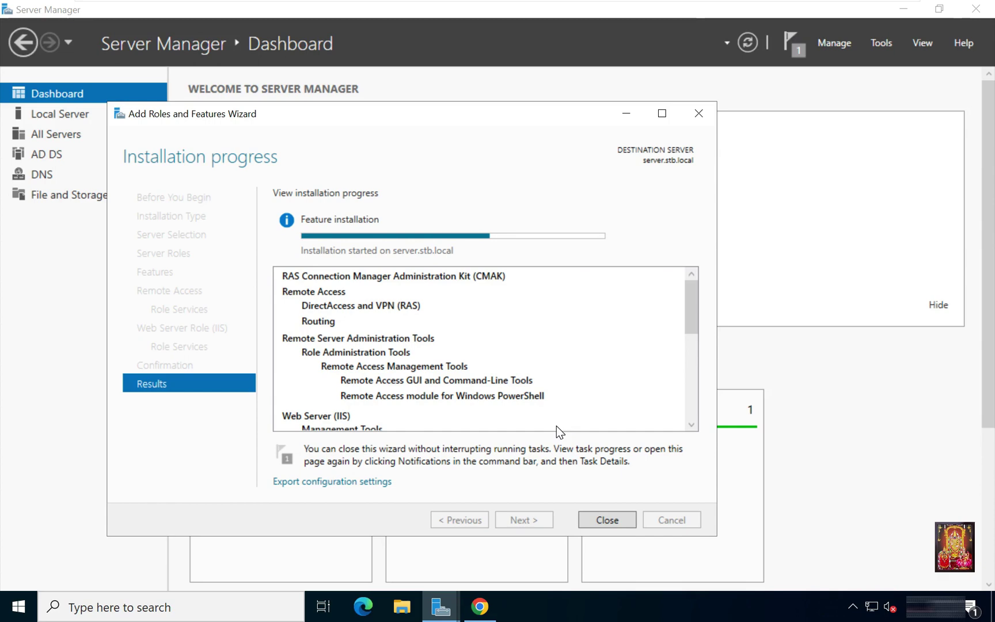
pyautogui.moveTo(461, 113); pyautogui.dragTo(532, 79)
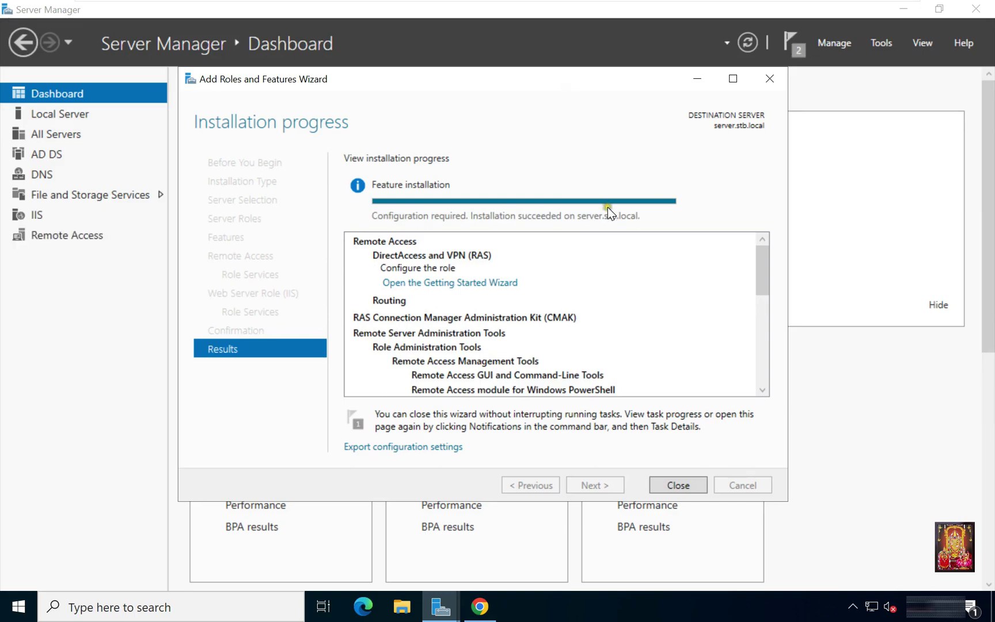
pyautogui.click(676, 485)
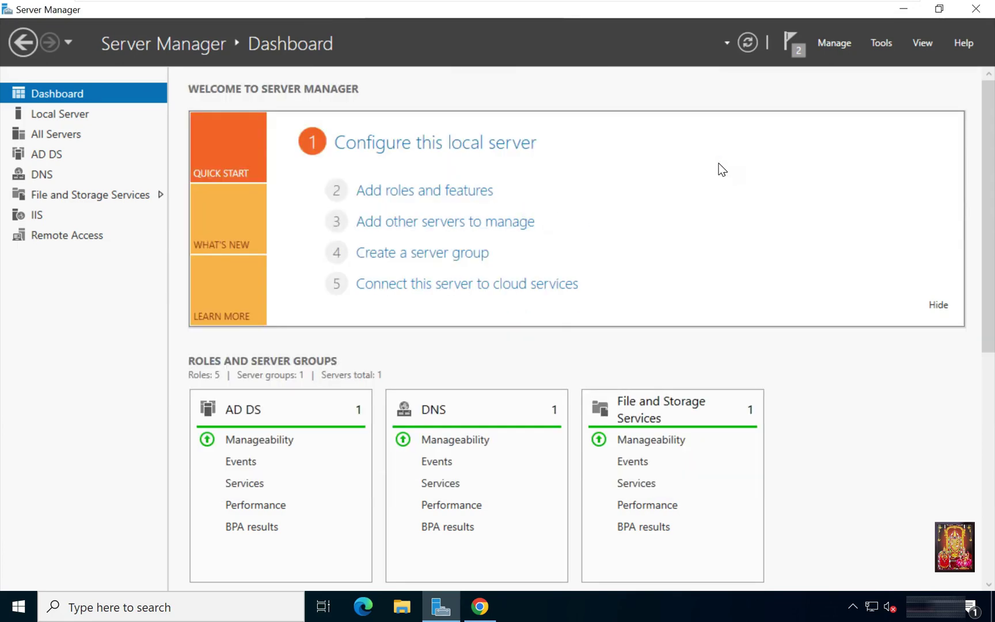
# Launch Routing and Remote Access from Tools, maximized with a wider tree, and select SERVER (local).
pyautogui.click(875, 45)
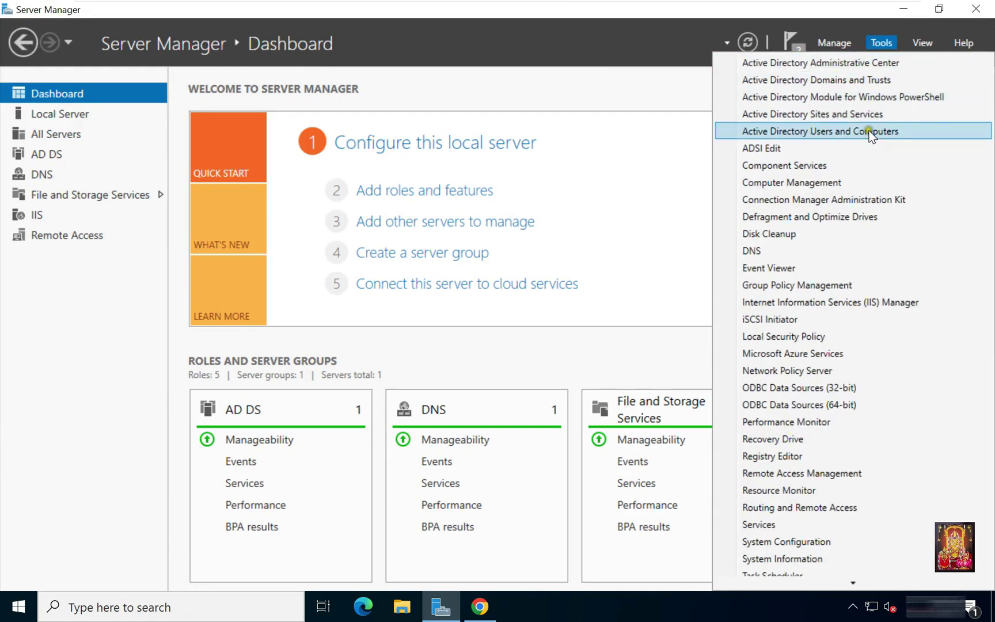
pyautogui.click(811, 506)
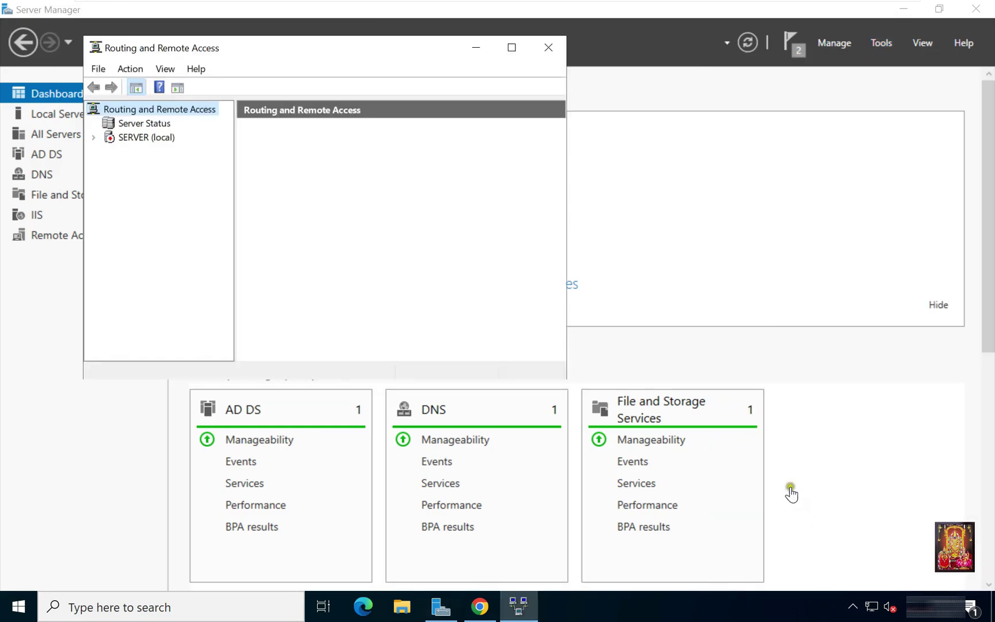
pyautogui.click(513, 47)
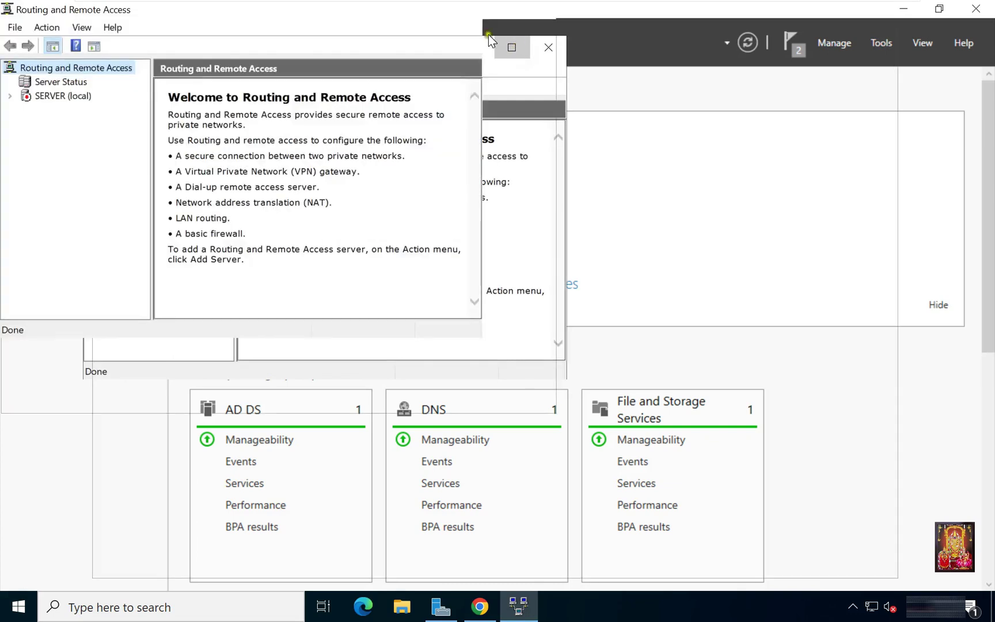
pyautogui.moveTo(151, 202); pyautogui.dragTo(229, 202)
pyautogui.click(18, 96)
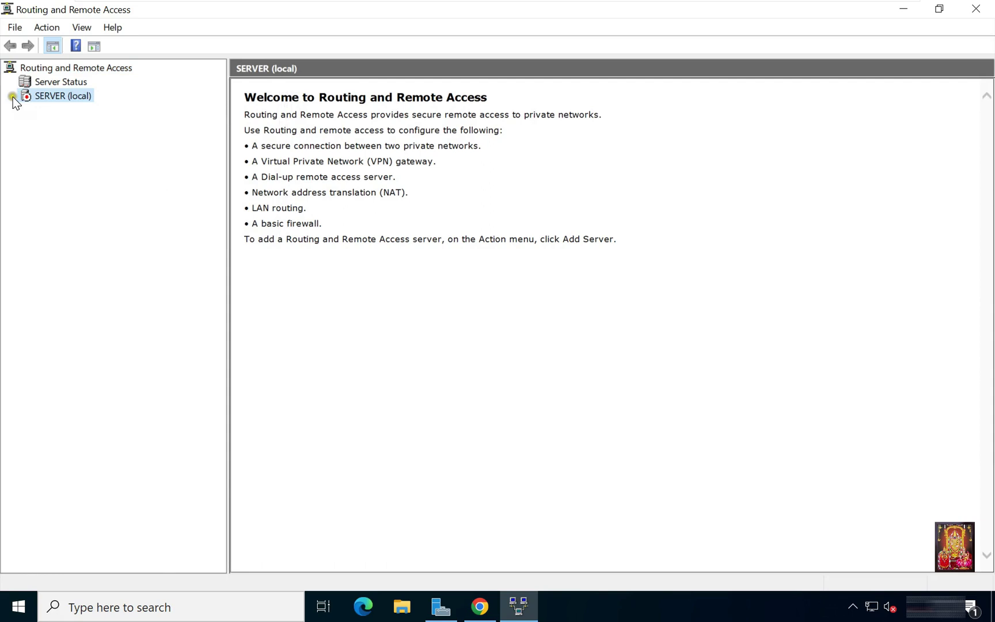
pyautogui.rightClick(83, 101)
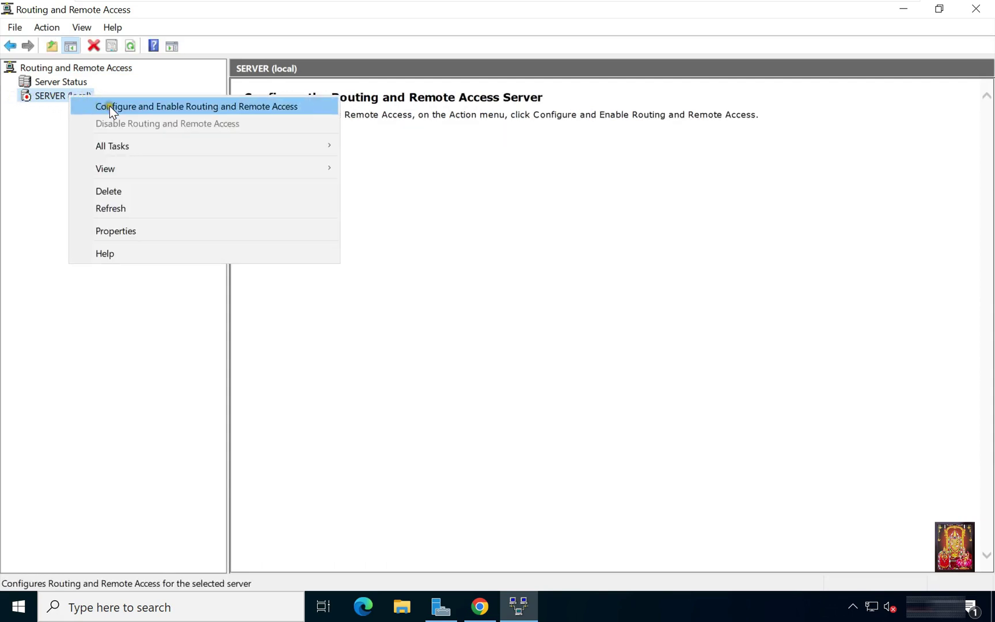
# Configure SERVER (local) for NAT with the Internet interface as the public connection and start the service.
pyautogui.click(269, 108)
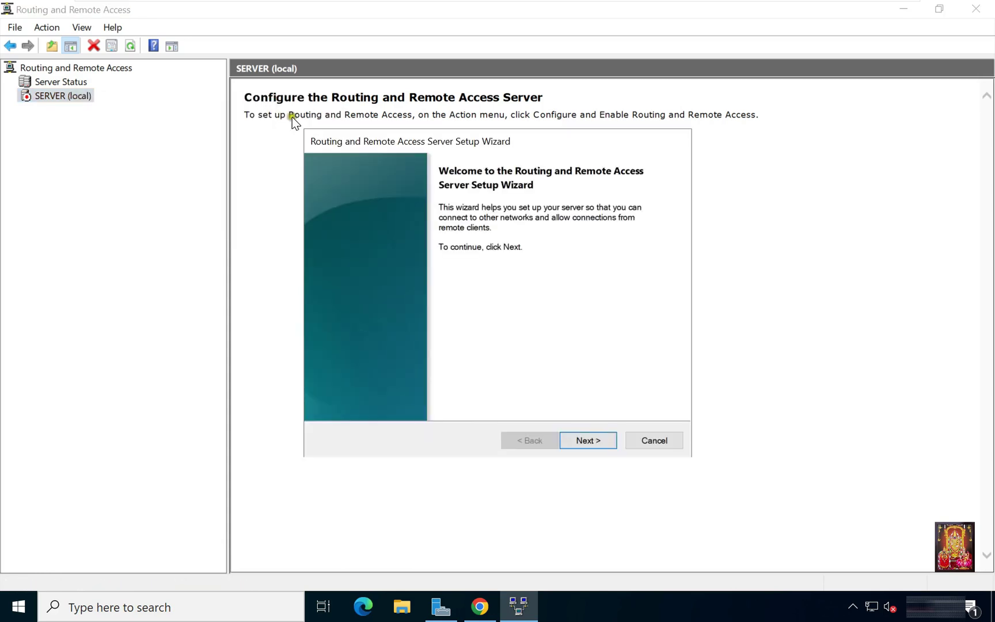
pyautogui.click(588, 441)
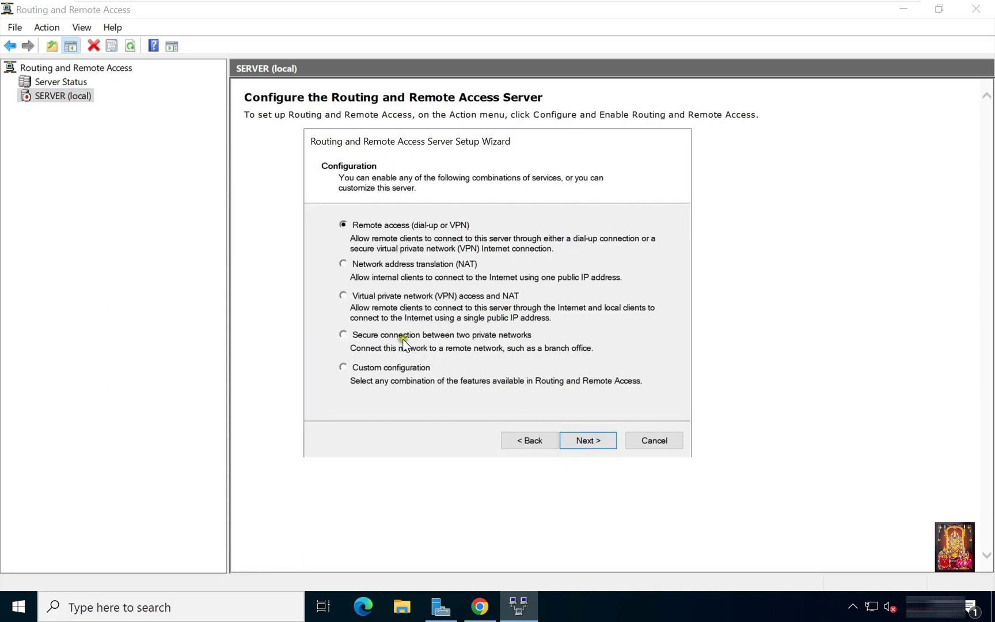
pyautogui.click(344, 263)
pyautogui.click(600, 443)
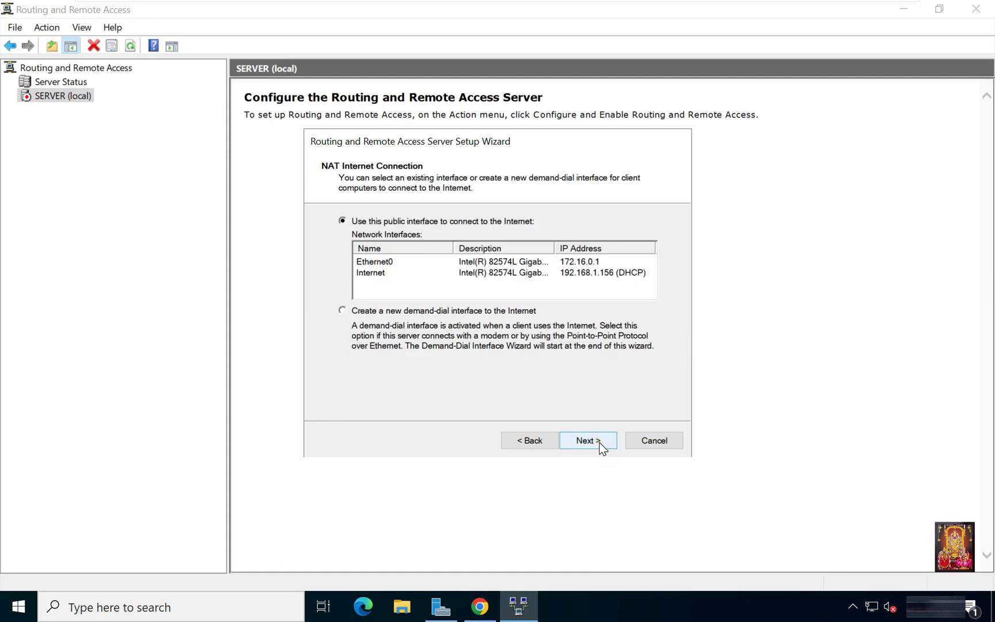
pyautogui.click(361, 275)
pyautogui.click(524, 277)
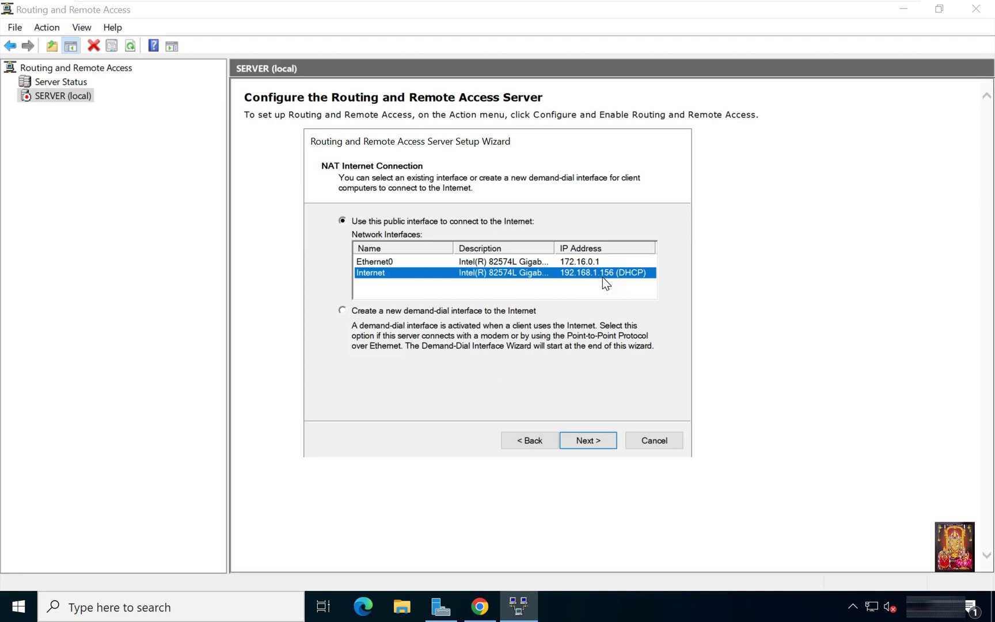
pyautogui.click(597, 440)
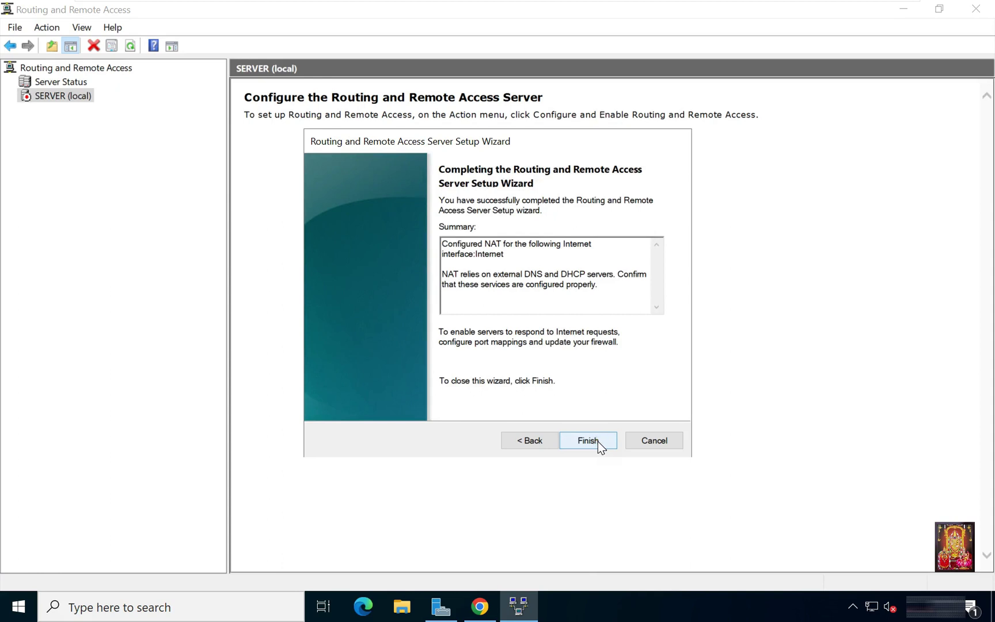
pyautogui.click(606, 441)
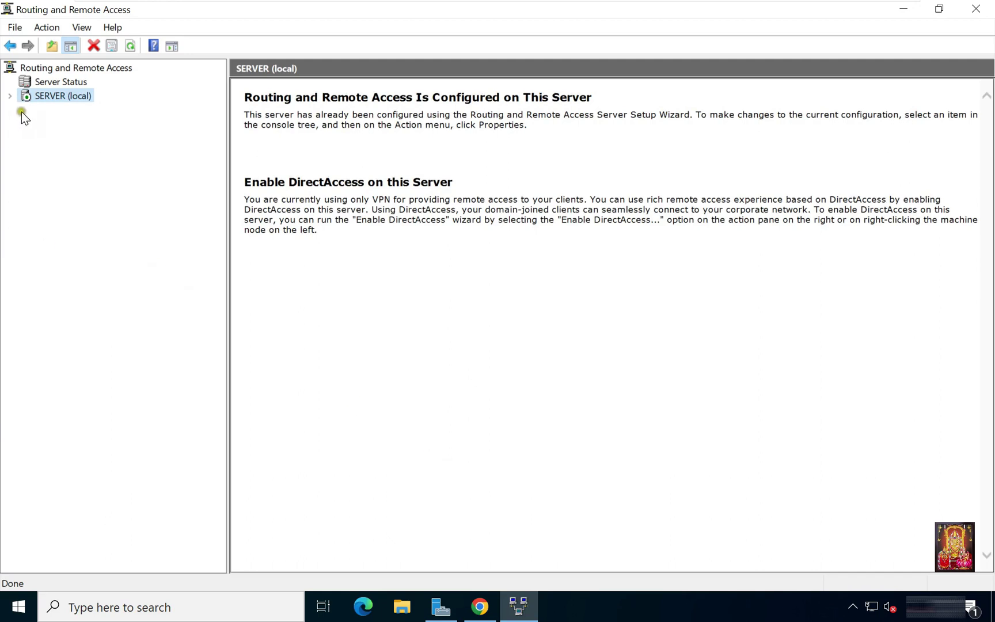
# Expand SERVER (local) to reveal Network Interfaces, Remote Access Logging & Policies, IPv4 and IPv6.
pyautogui.click(11, 97)
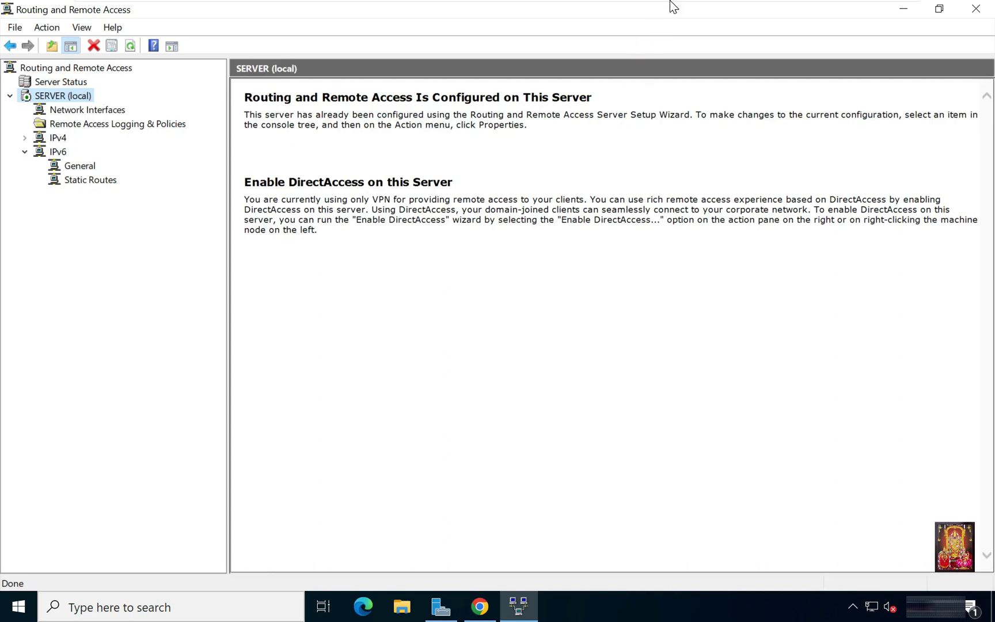
# On the Windows 11 client, run ncpa.cpl from the Run dialog to open Network Connections.
pyautogui.moveTo(671, 3)
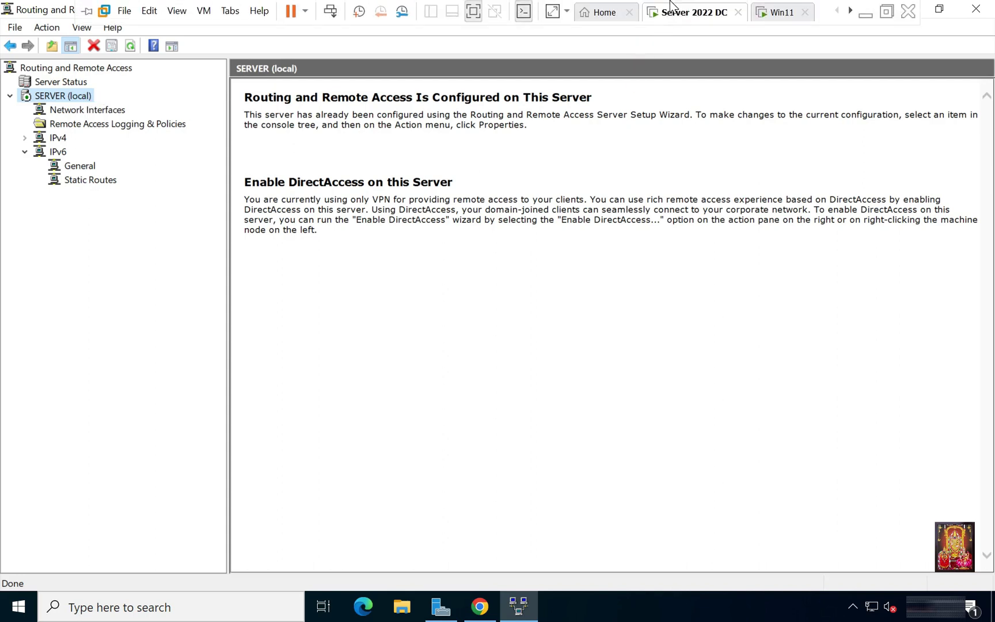
pyautogui.click(777, 16)
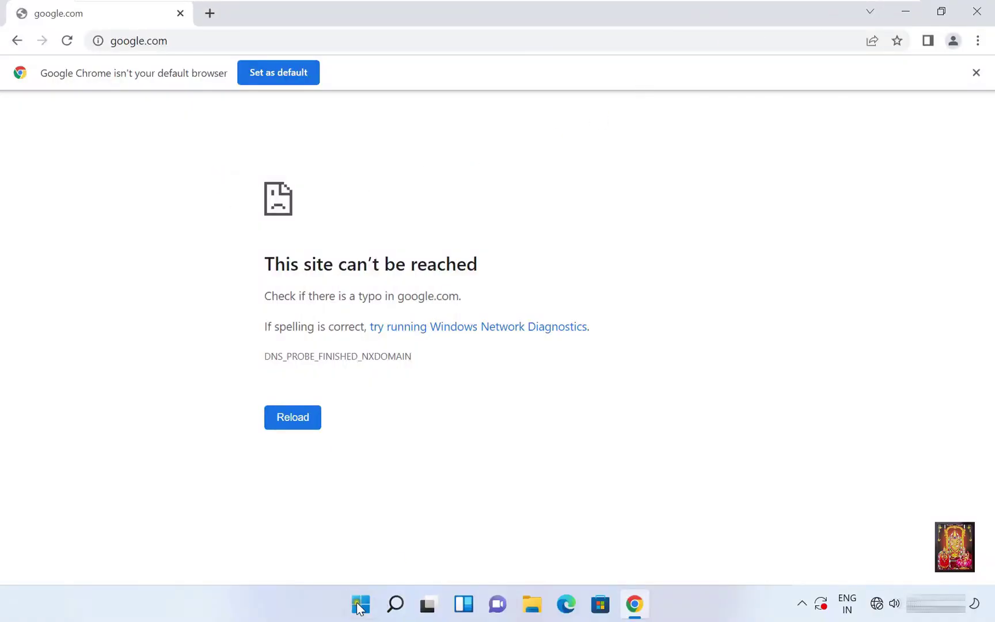
pyautogui.rightClick(358, 606)
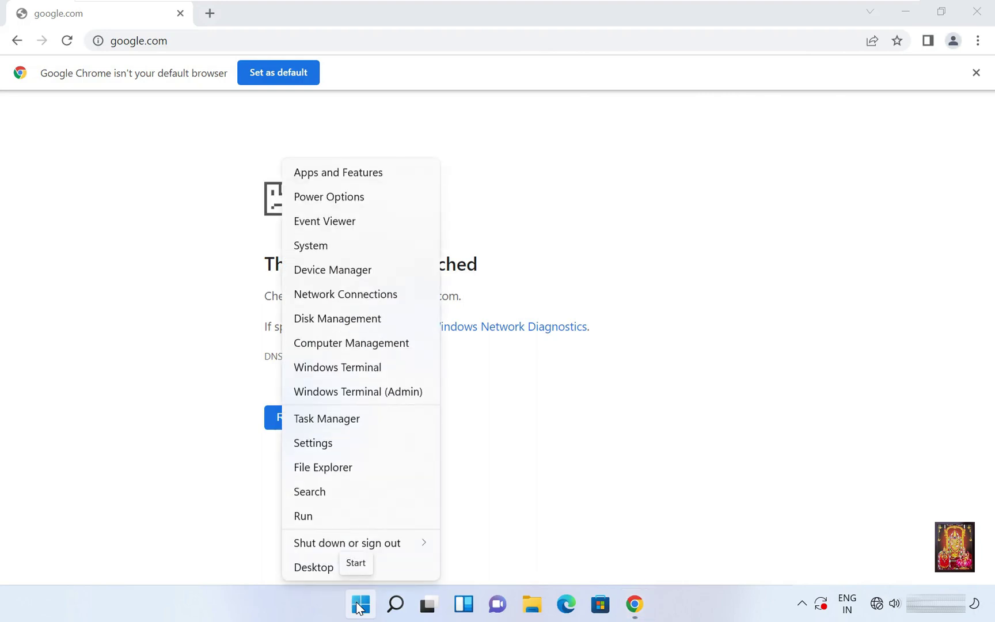
pyautogui.click(325, 518)
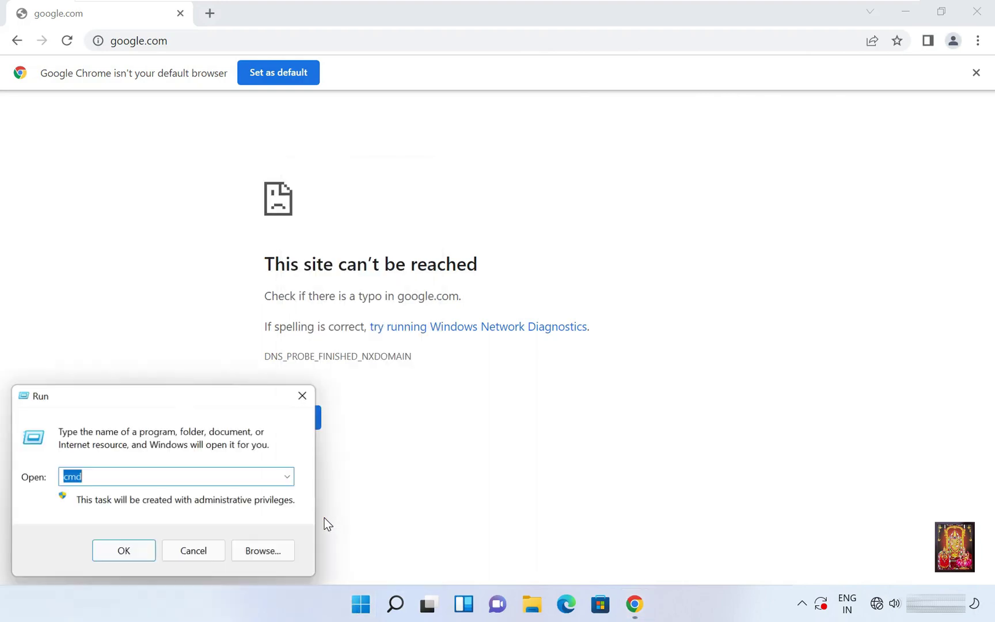
pyautogui.write('n')
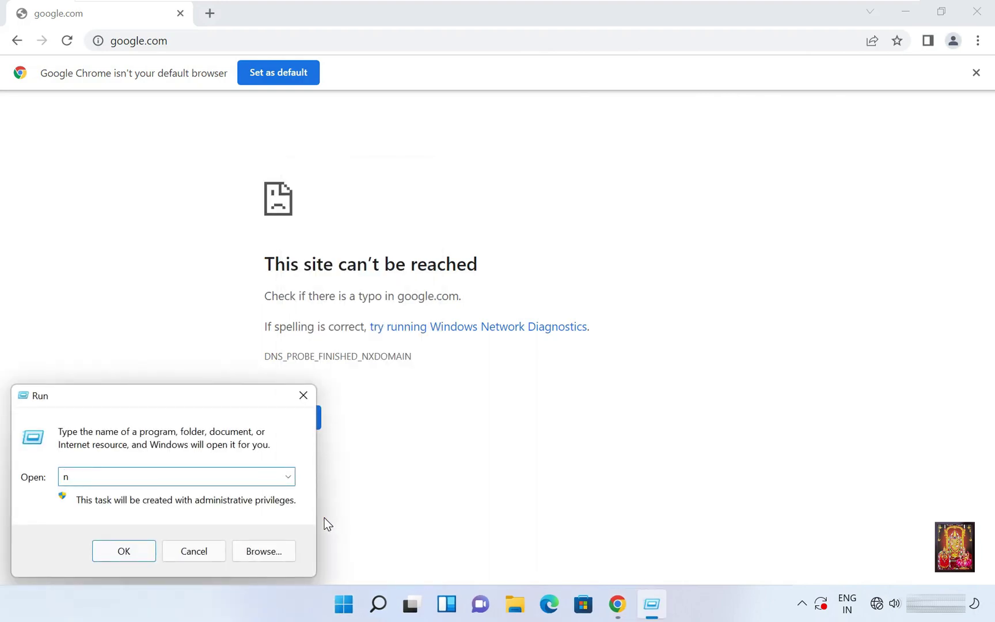
pyautogui.write('cpa.cpl')
pyautogui.press('Return')
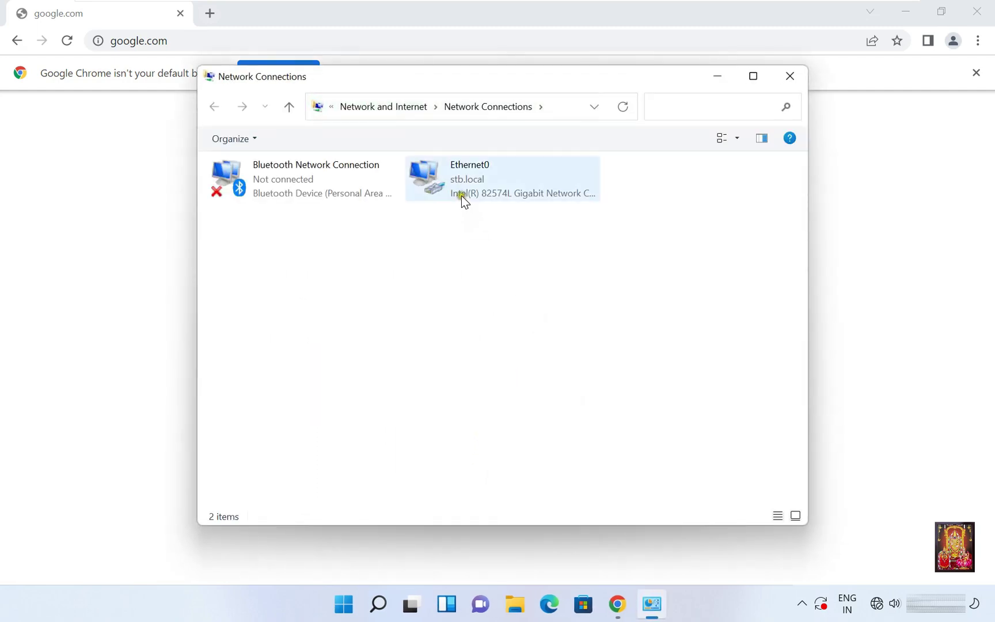
# Set Ethernet0's TCP/IPv4 default gateway to 172.16.0.1 and close Network Connections.
pyautogui.click(484, 192)
pyautogui.rightClick(475, 201)
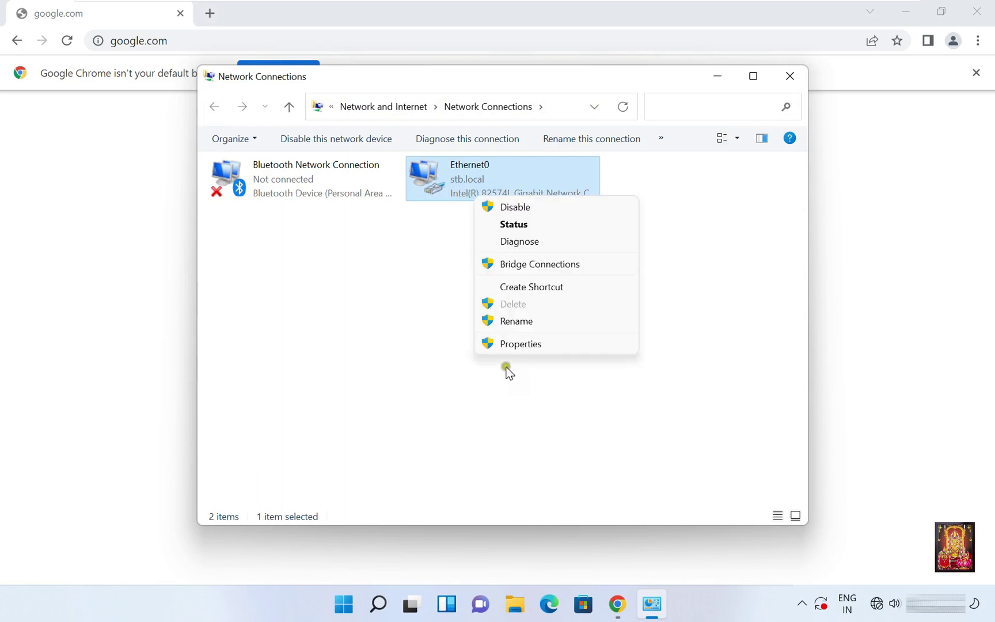
pyautogui.click(519, 343)
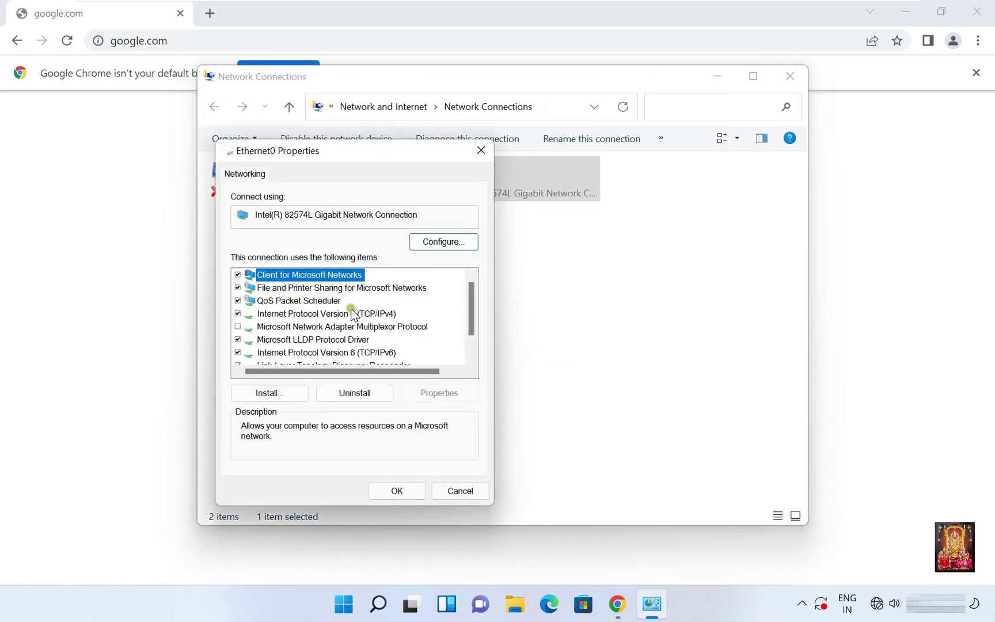
pyautogui.click(362, 314)
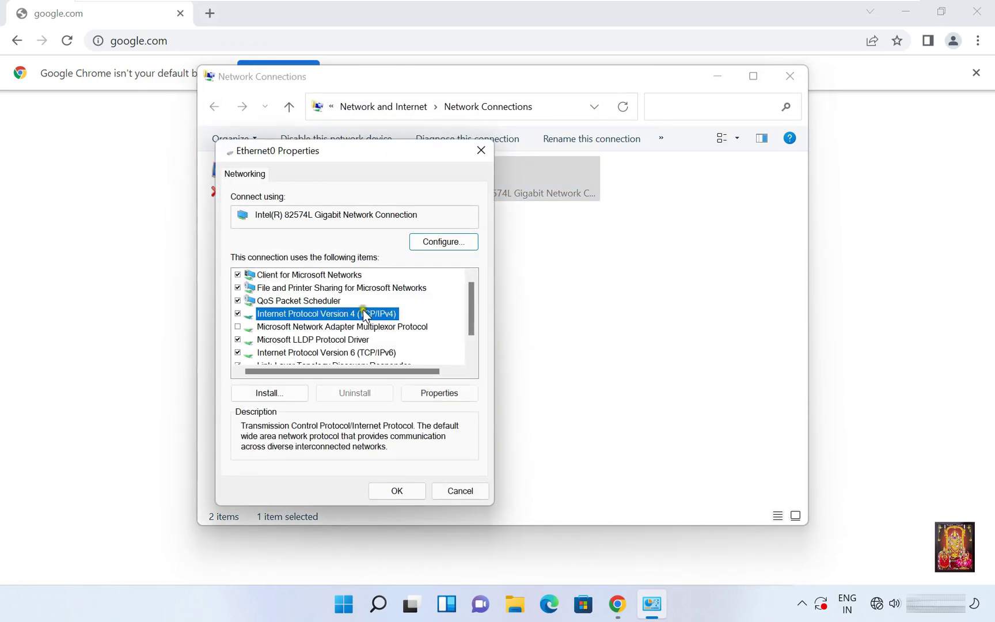
pyautogui.click(450, 393)
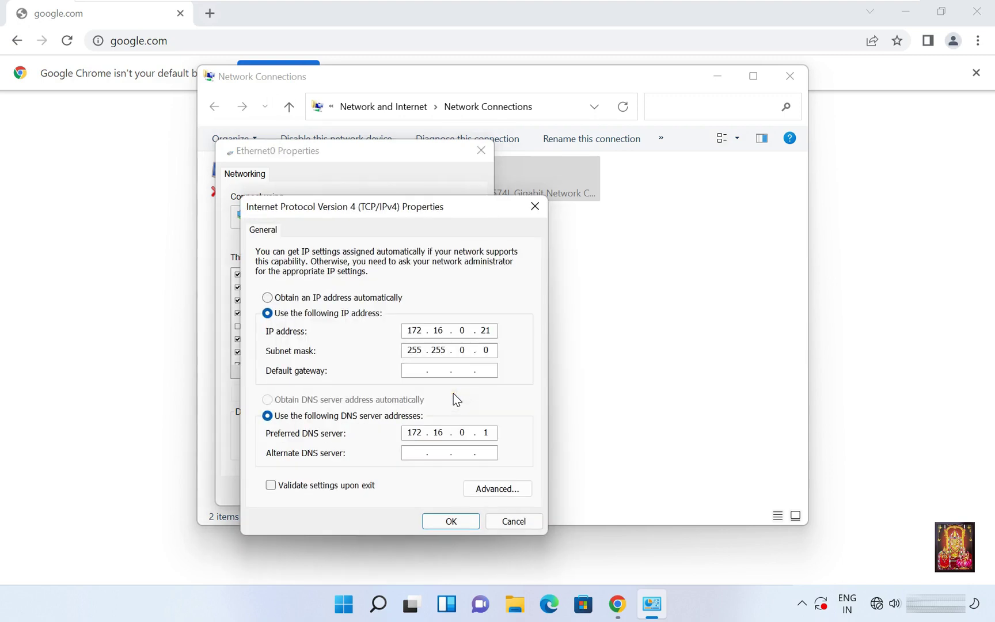
pyautogui.click(417, 379)
pyautogui.write('172.16.0.1')
pyautogui.click(452, 521)
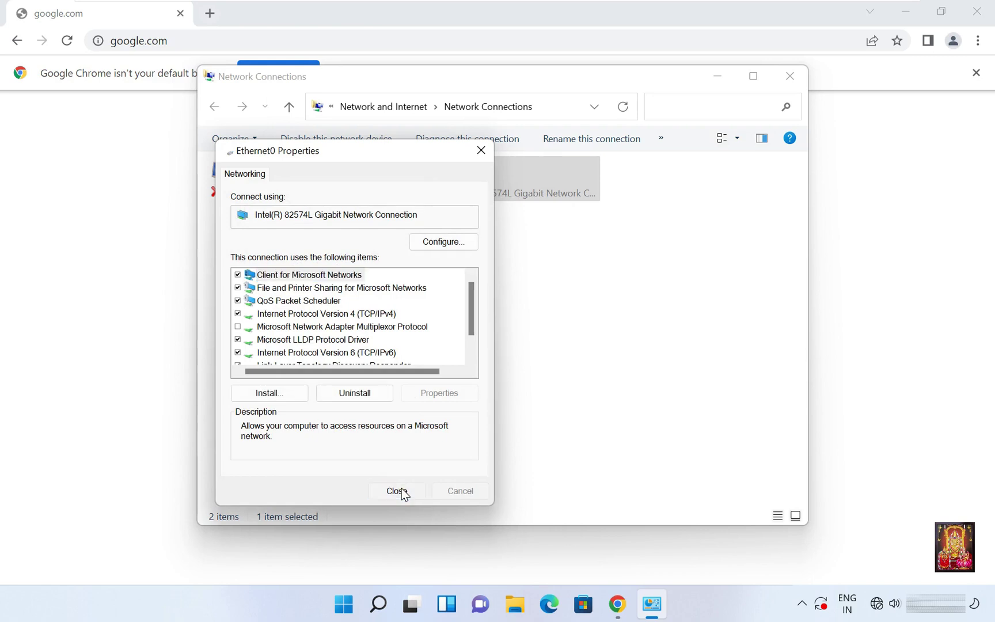
pyautogui.click(401, 492)
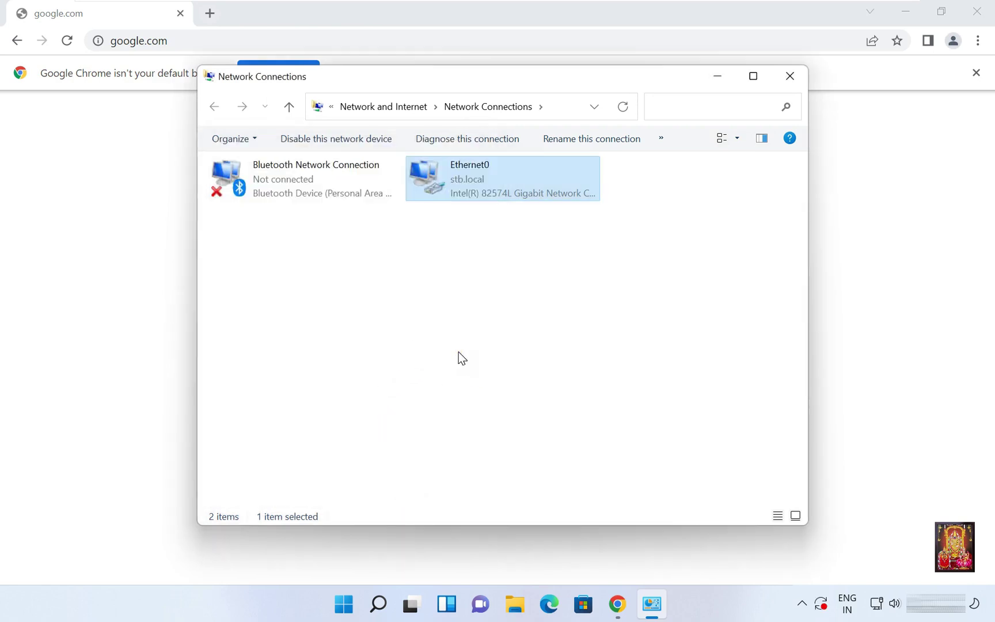
pyautogui.click(789, 84)
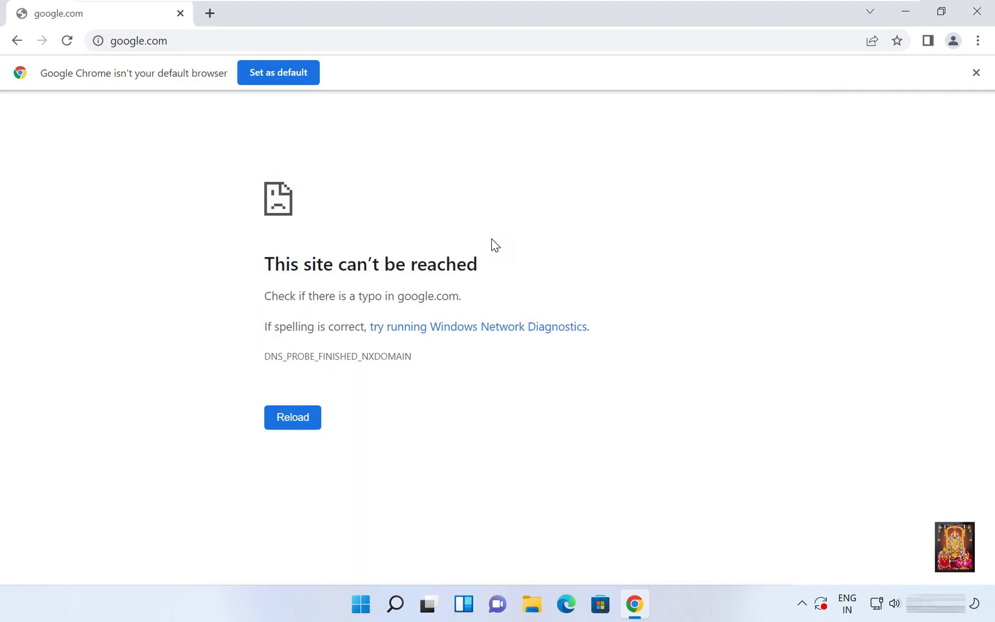
# Reload google.com in Chrome, dismiss the Google sign-in prompt, and close the browser.
pyautogui.click(201, 40)
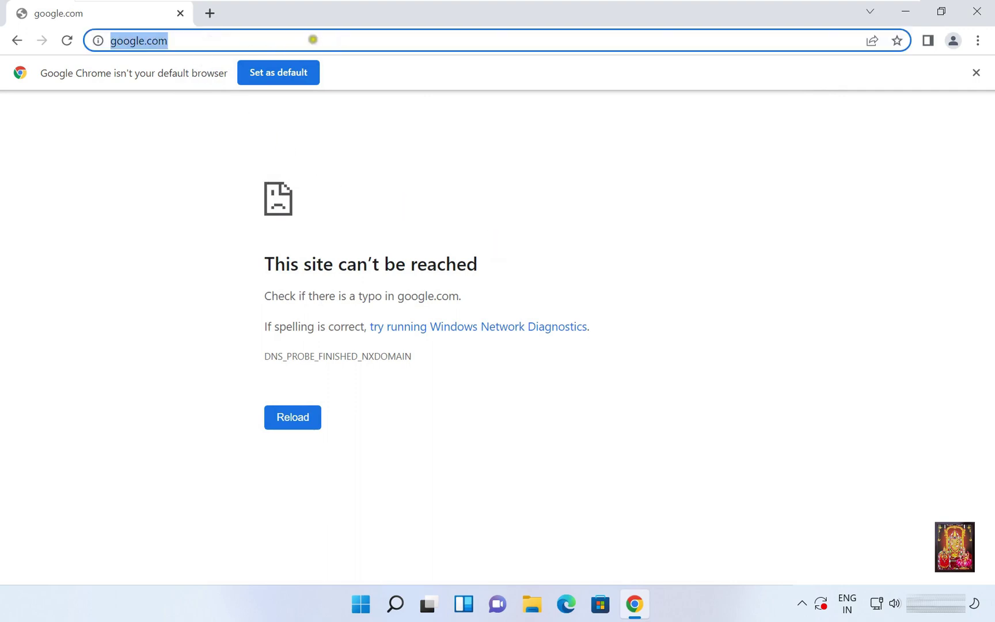
pyautogui.press('Return')
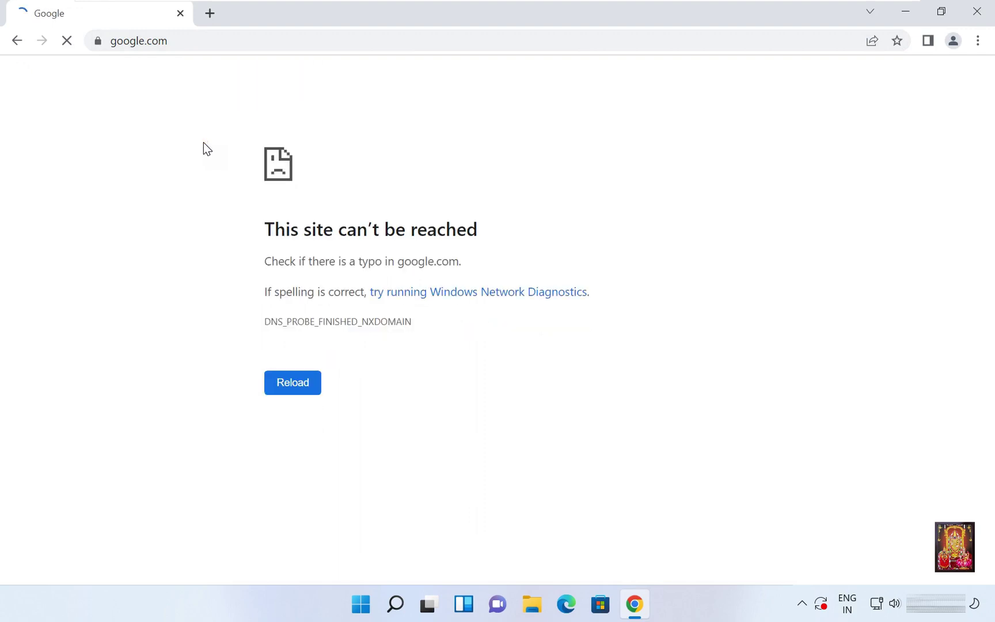
pyautogui.click(209, 140)
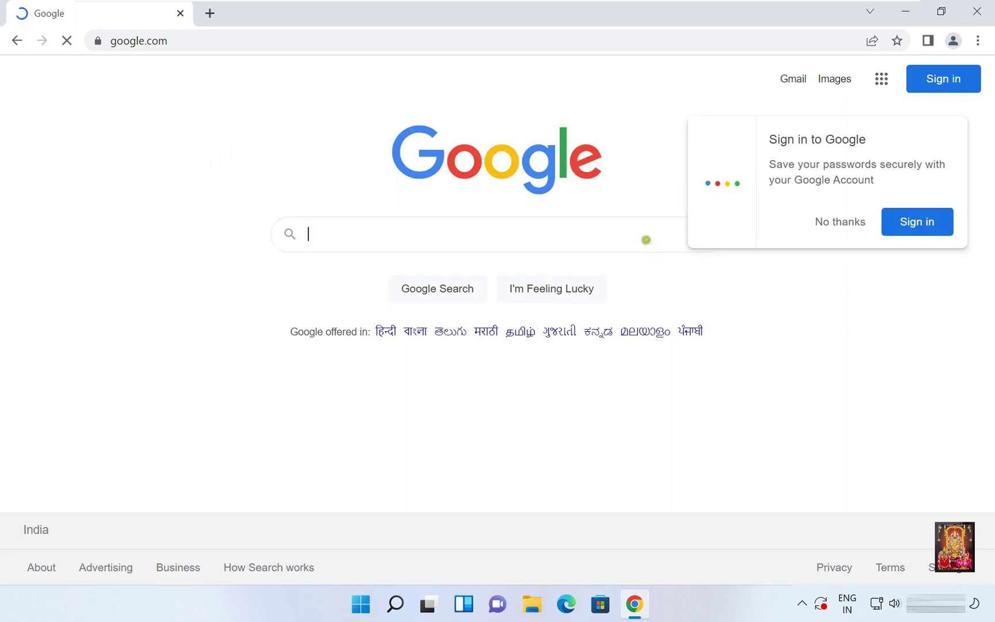
pyautogui.click(842, 223)
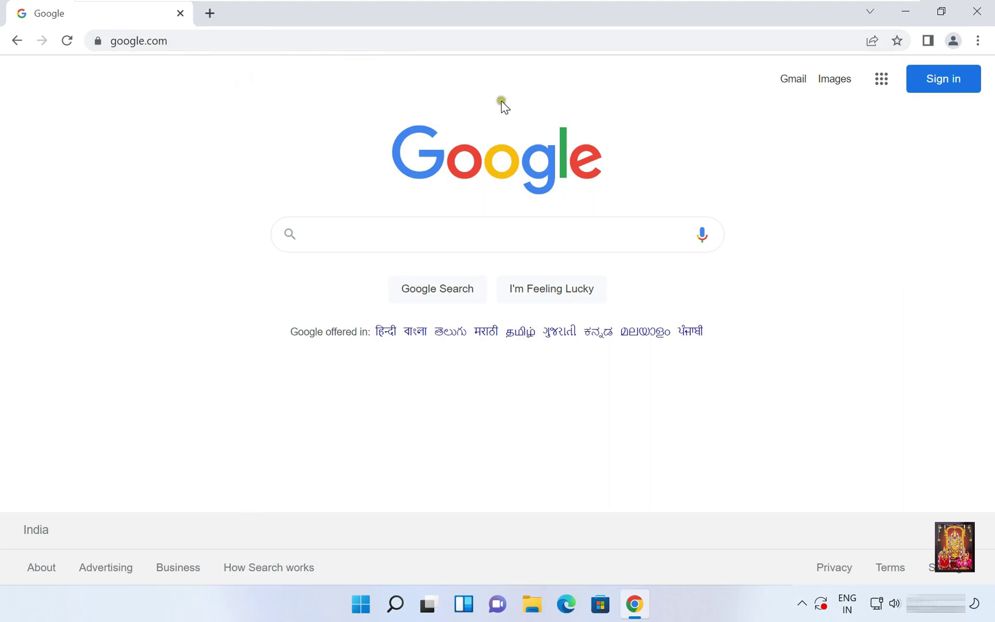
pyautogui.click(977, 13)
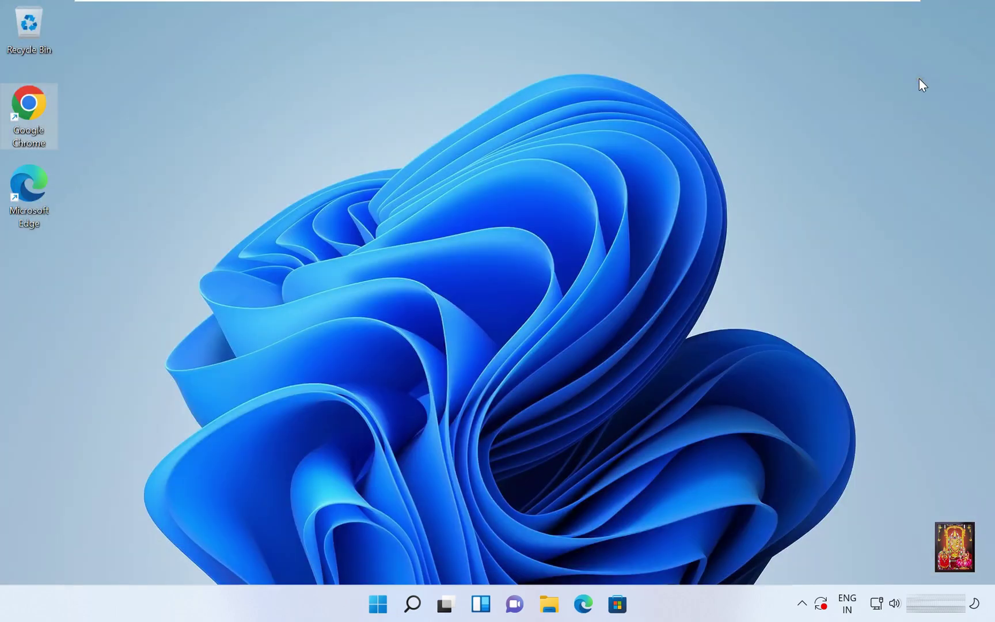